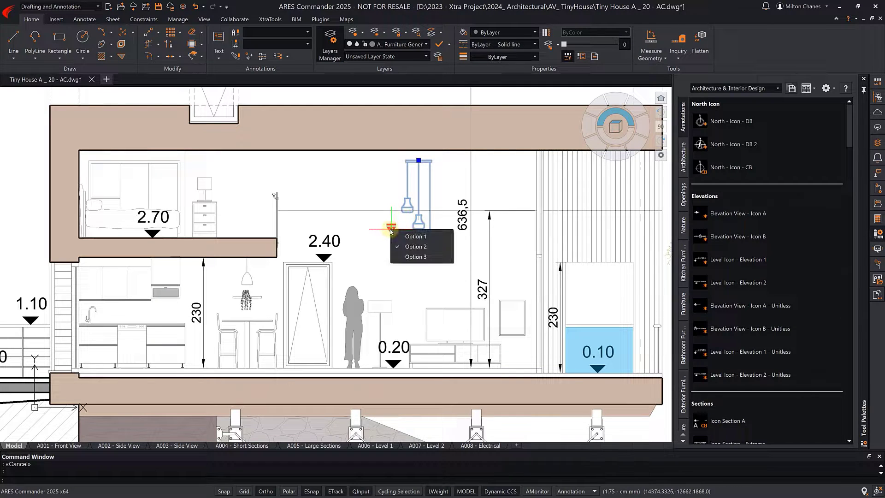
- Switch the pendant lamp to Option 1 and give the kitchen cabinet 3 drawers
{"action": "left_click", "coordinate": [415, 237]}
{"action": "key", "text": "Escape"}
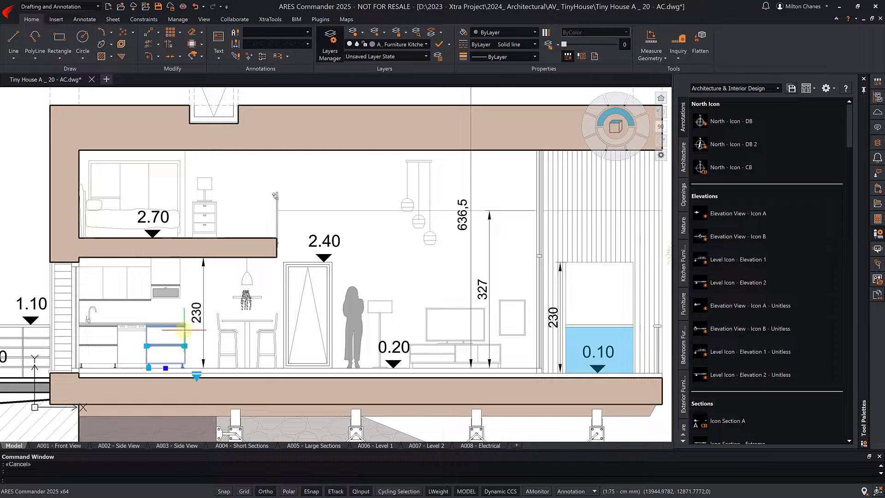
{"action": "left_click", "coordinate": [197, 375]}
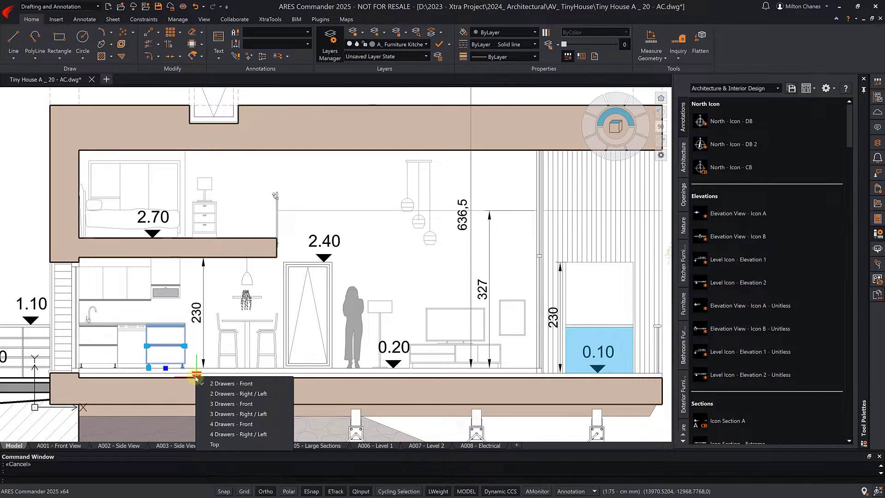
{"action": "left_click", "coordinate": [228, 404]}
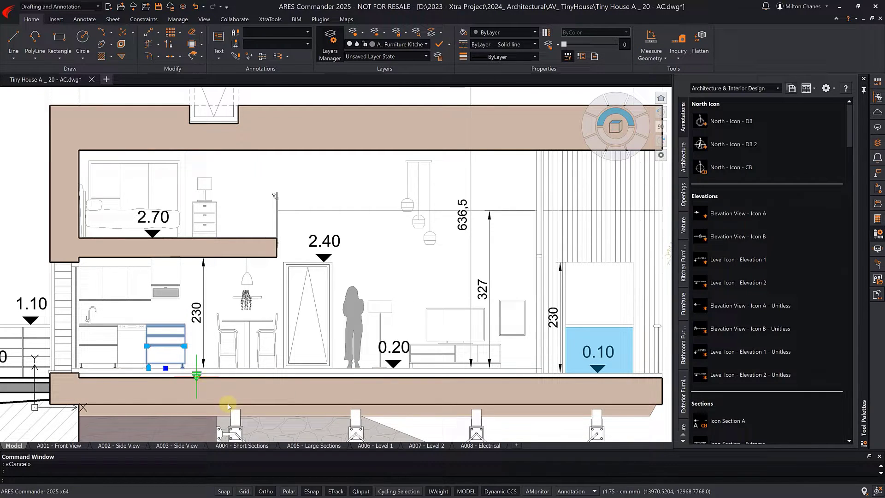
{"action": "key", "text": "Escape"}
- Place Sofa 02 from the Furniture palette on the upper floor
{"action": "left_click", "coordinate": [684, 308]}
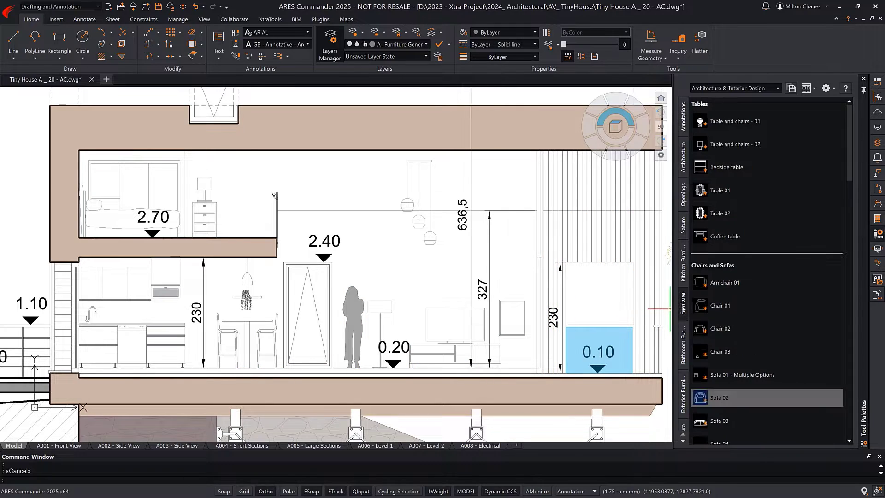
{"action": "left_click", "coordinate": [721, 398]}
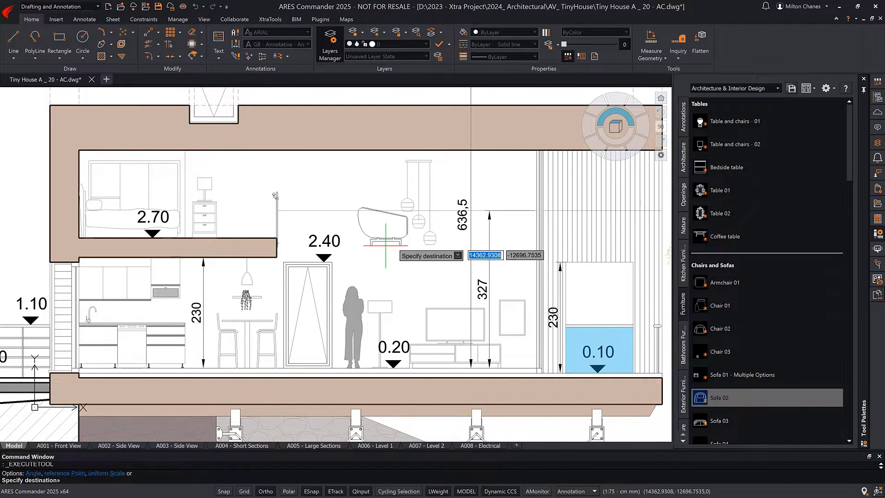
{"action": "left_click", "coordinate": [247, 237]}
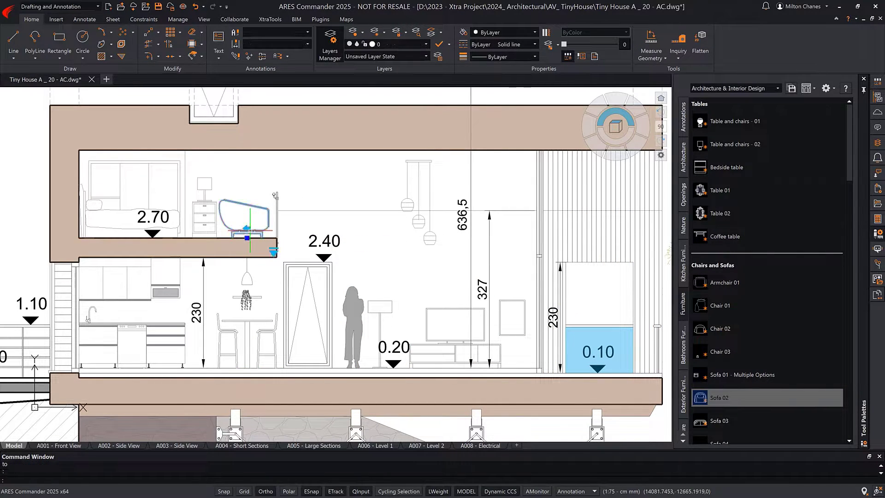
{"action": "left_click", "coordinate": [274, 251]}
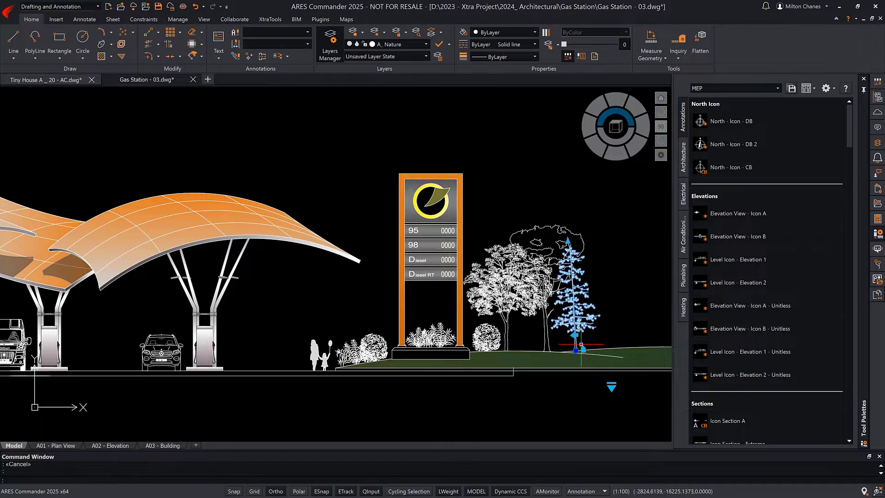
- Change the pine beside the price sign to a deciduous tree and begin stretching it taller
{"action": "left_click", "coordinate": [611, 383]}
{"action": "left_click", "coordinate": [643, 455]}
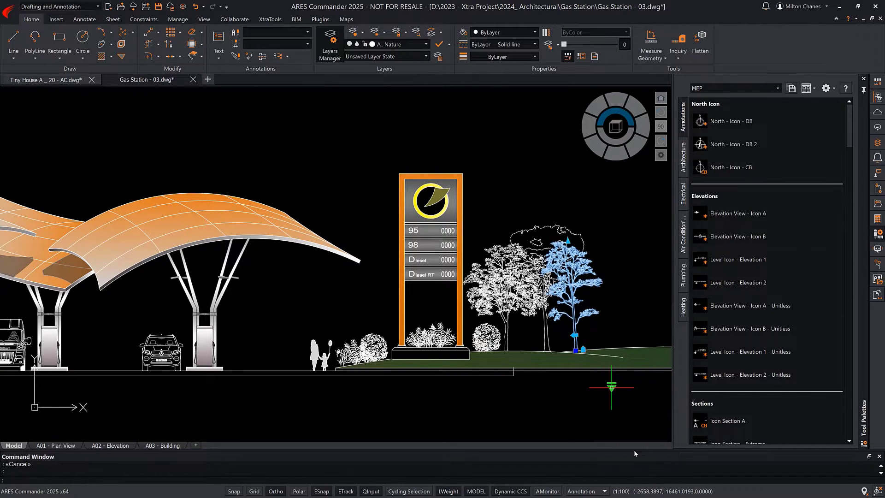
{"action": "left_click", "coordinate": [568, 242]}
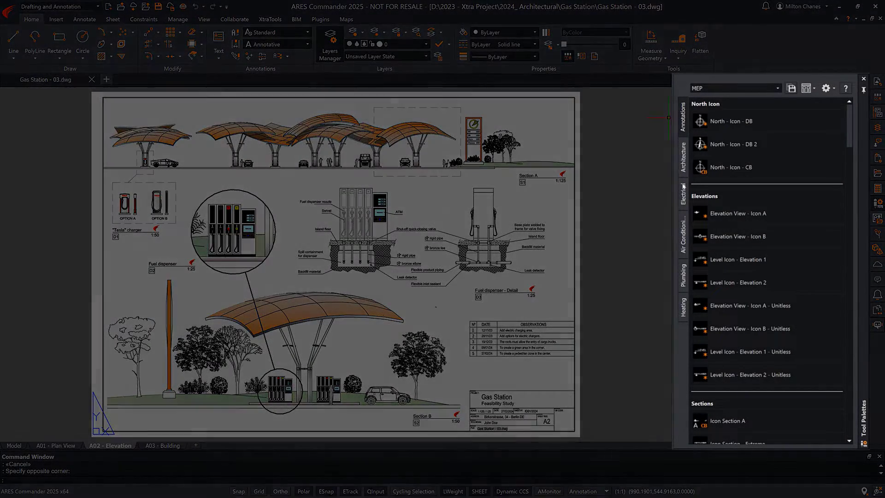
- Browse the MEP electrical and air-conditioning palettes, then Civil Engineering signaling and hatch palettes
{"action": "left_click", "coordinate": [684, 186]}
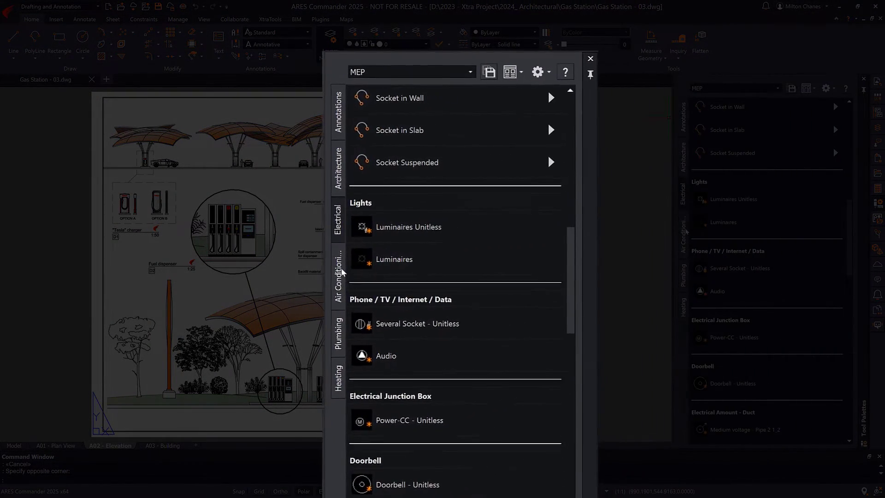
{"action": "left_click", "coordinate": [336, 275]}
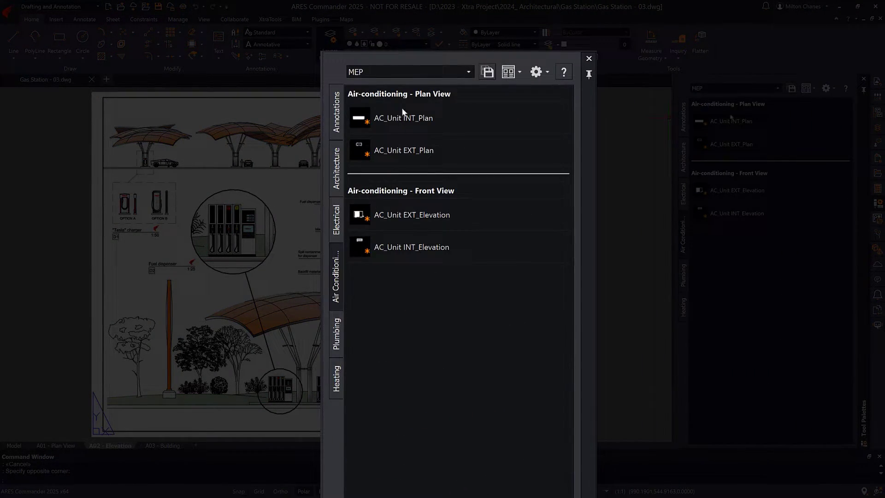
{"action": "left_click", "coordinate": [414, 71]}
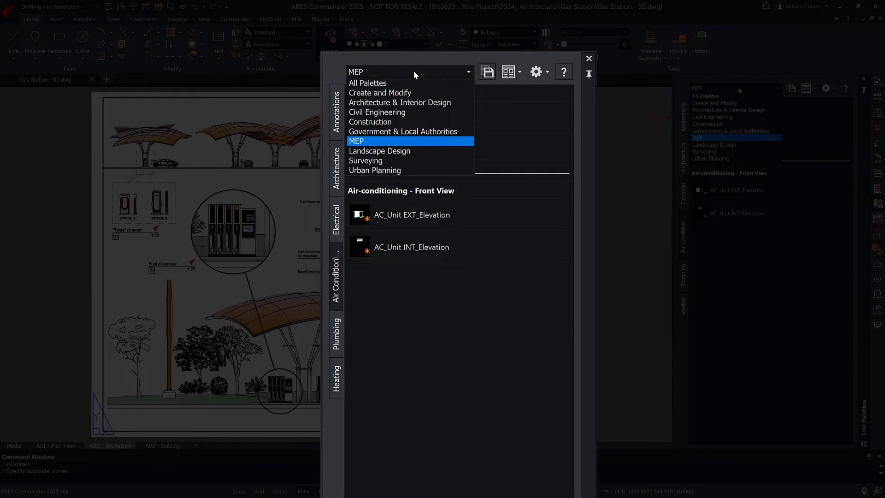
{"action": "left_click", "coordinate": [408, 110]}
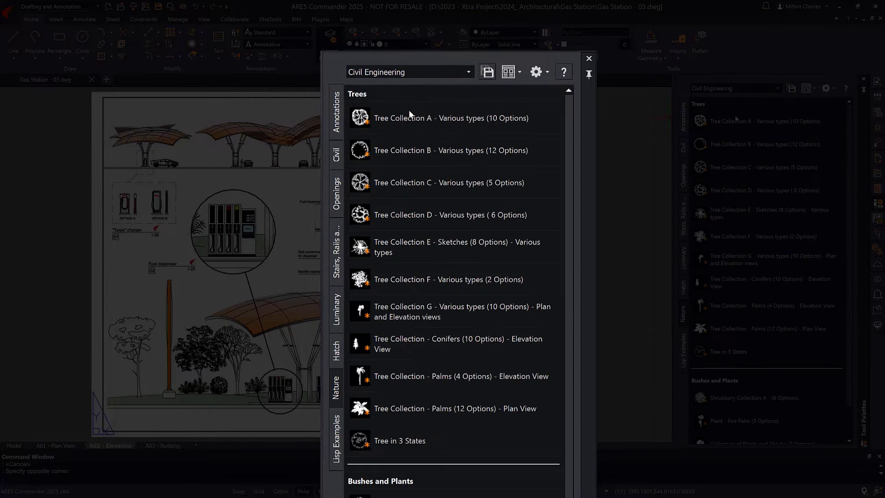
{"action": "left_click", "coordinate": [336, 153]}
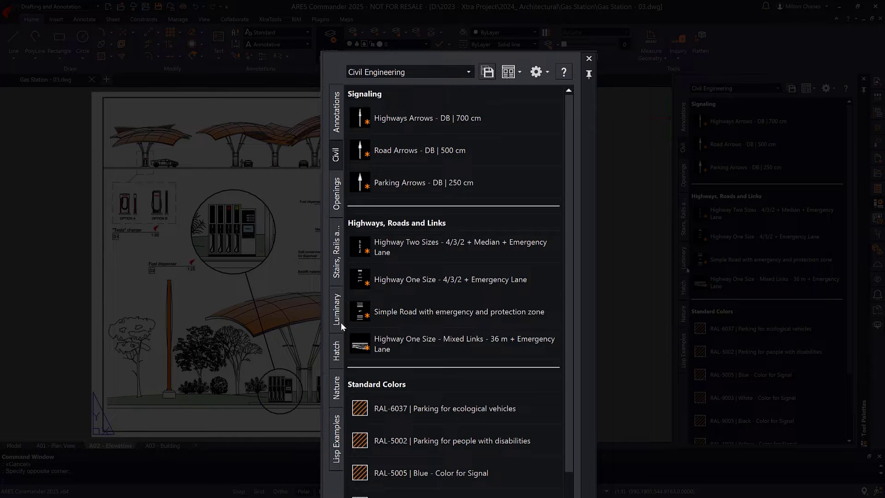
{"action": "left_click", "coordinate": [335, 352]}
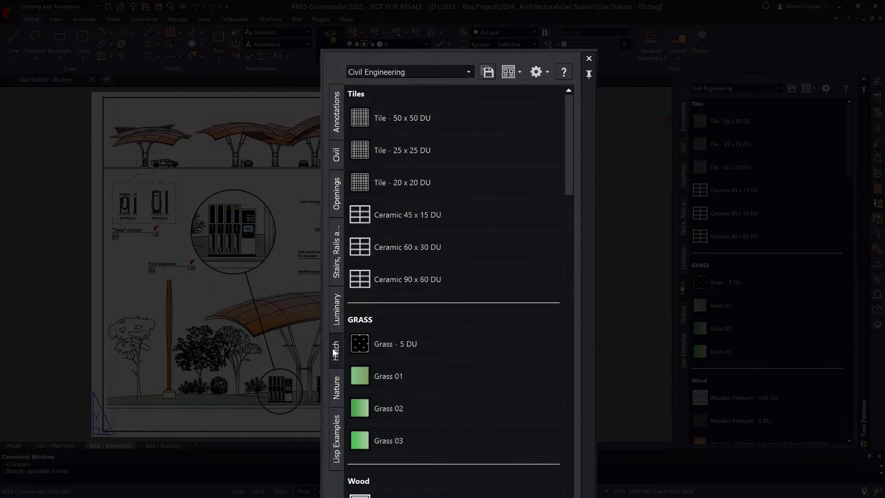
- Switch the palette set to Architecture & Interior Design and show the wall tools
{"action": "left_click", "coordinate": [435, 71]}
{"action": "left_click", "coordinate": [433, 103]}
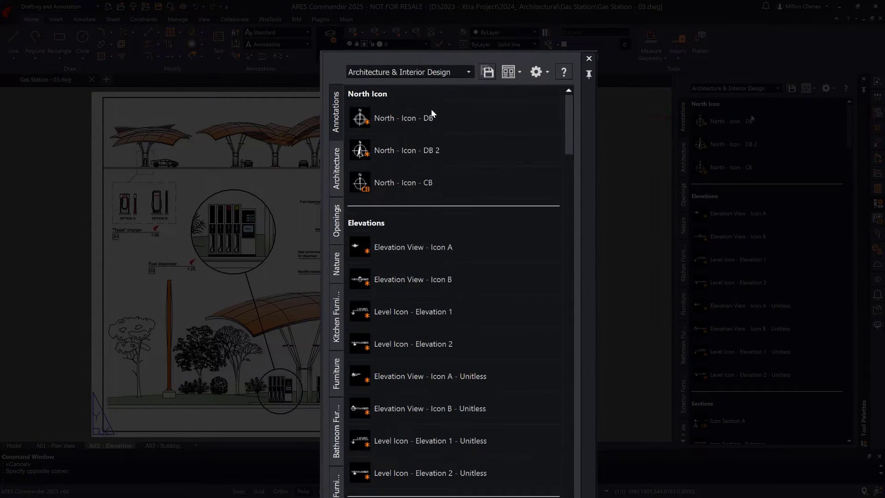
{"action": "left_click", "coordinate": [337, 176]}
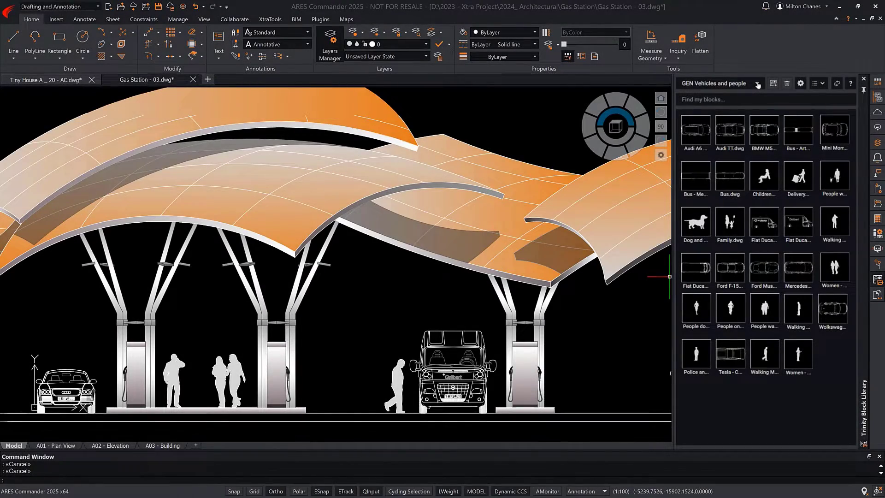
- Choose the GEN Vehicles and people category and open the block library online
{"action": "left_click", "coordinate": [757, 84]}
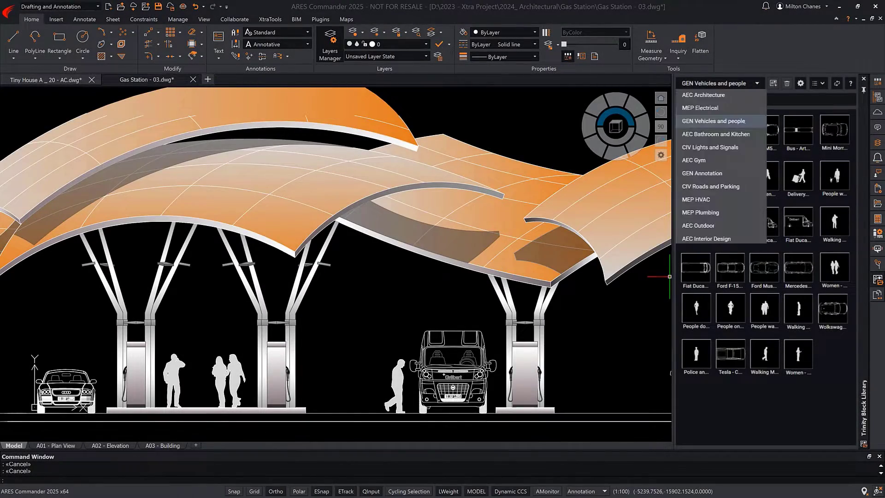
{"action": "left_click", "coordinate": [757, 83]}
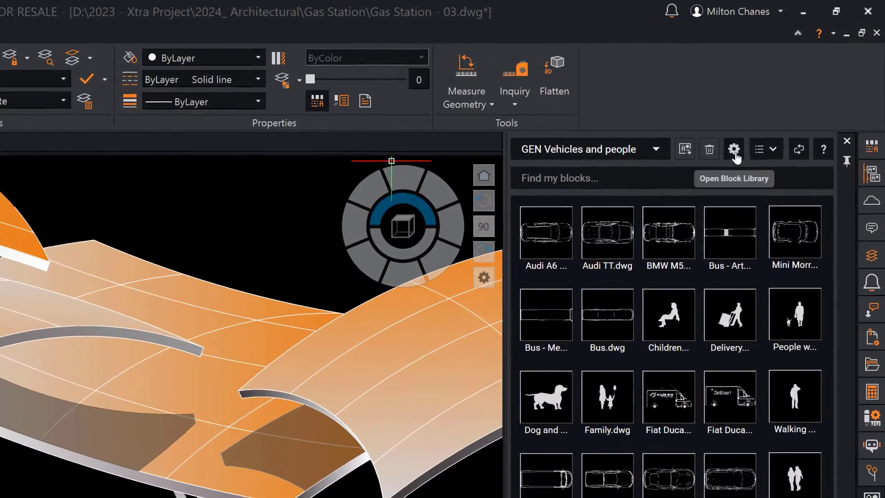
{"action": "left_click", "coordinate": [734, 150]}
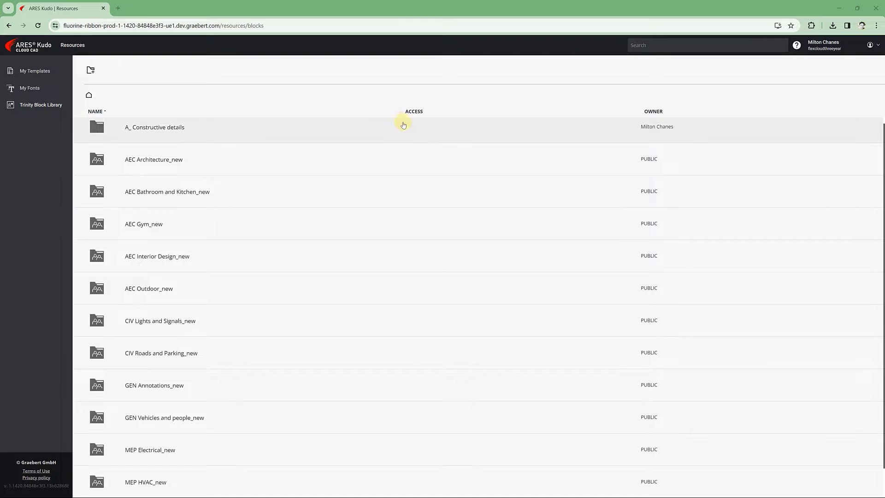
- Share A_ Constructive details with the suggested colleague as an Editor
{"action": "left_click", "coordinate": [405, 126]}
{"action": "type", "text": "andrea"}
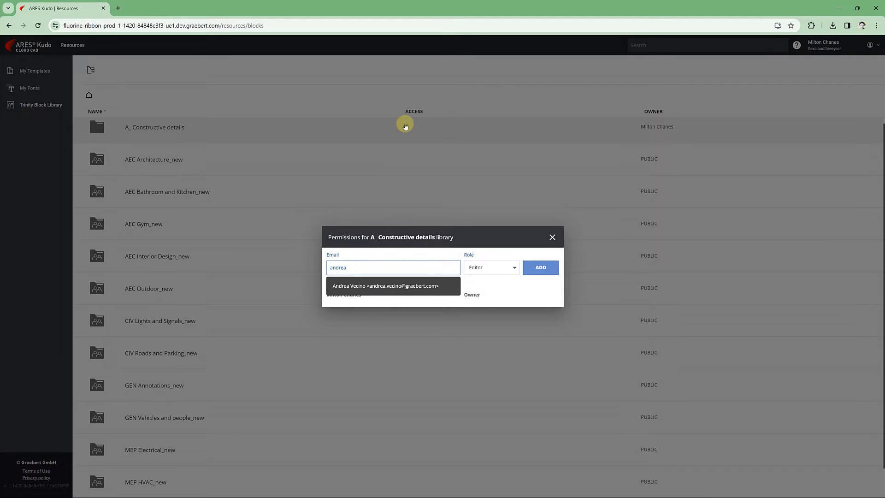
{"action": "left_click", "coordinate": [398, 286]}
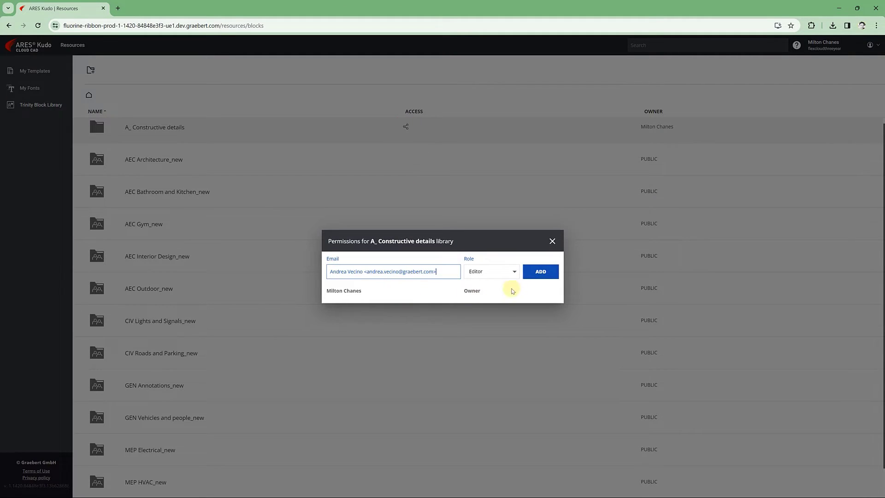
{"action": "left_click", "coordinate": [541, 271]}
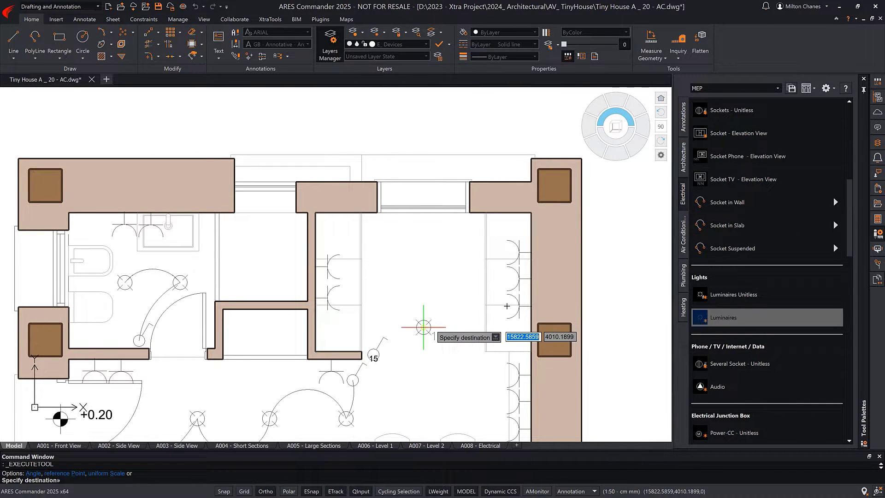
- Place light 15B above 15A and link switches 15A and 15B with an arc cable
{"action": "left_click", "coordinate": [423, 254]}
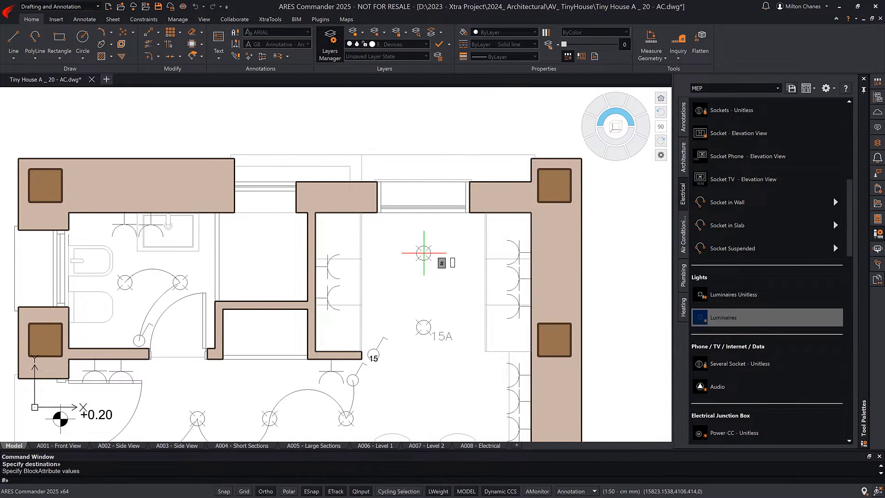
{"action": "type", "text": "15B"}
{"action": "key", "text": "Return"}
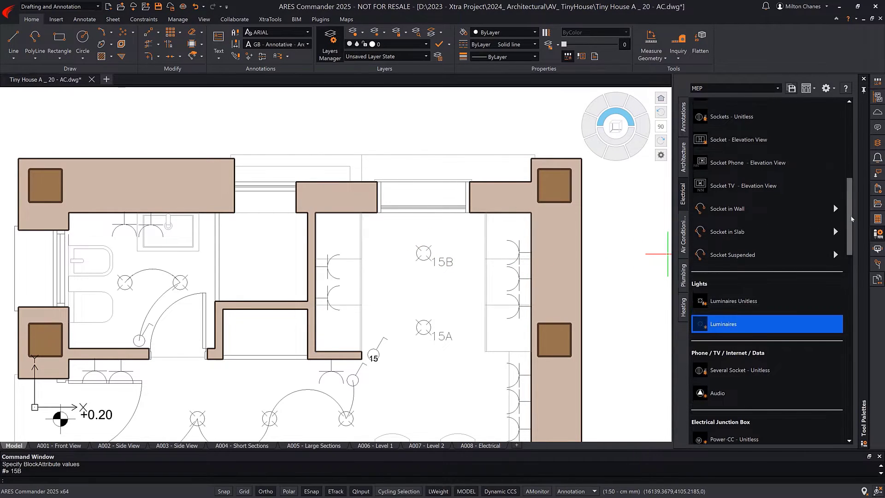
{"action": "scroll", "coordinate": [795, 208], "scroll_direction": "up", "scroll_amount": 5}
{"action": "left_click", "coordinate": [719, 123]}
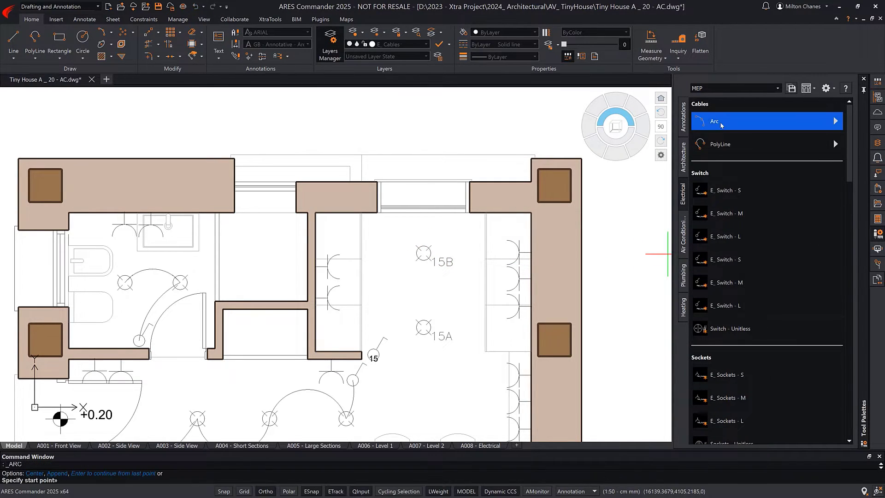
{"action": "left_click", "coordinate": [376, 355]}
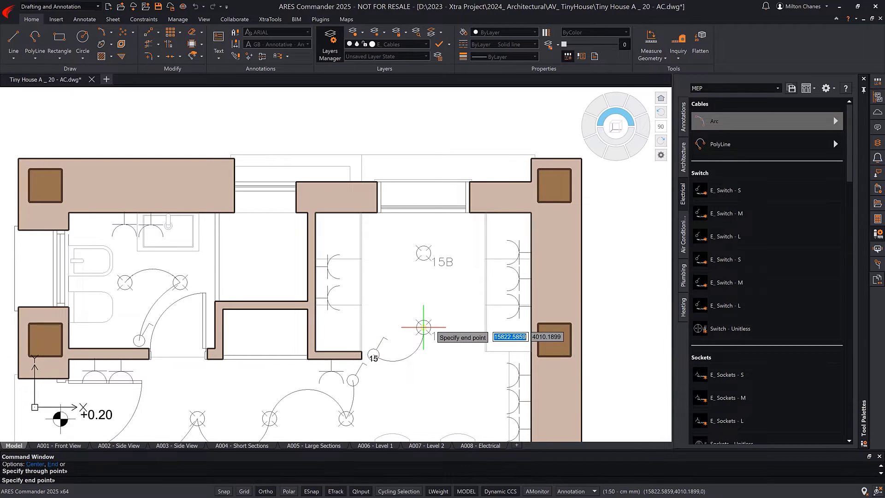
{"action": "left_click", "coordinate": [424, 328]}
{"action": "left_click", "coordinate": [423, 327]}
{"action": "left_click", "coordinate": [423, 253]}
{"action": "left_click", "coordinate": [403, 285]}
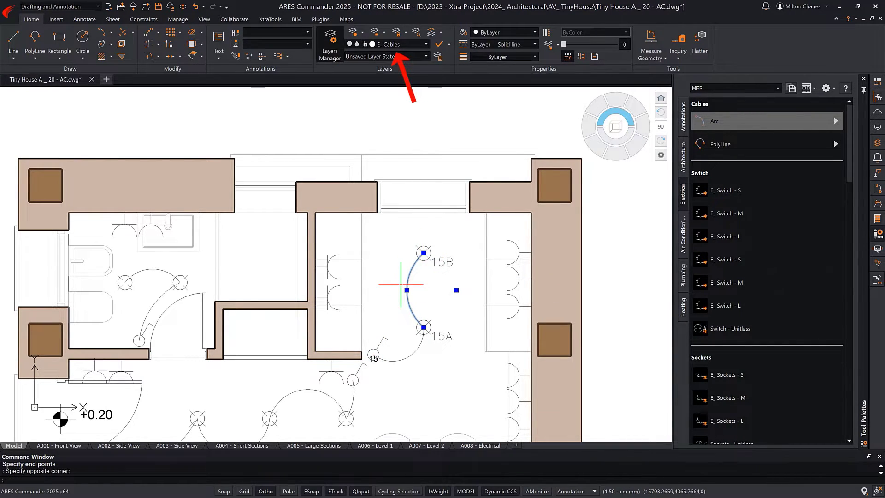
{"action": "key", "text": "Escape"}
{"action": "key", "text": "Escape"}
- Zoom into the living room and swap the sofa for its chaise longue variant
{"action": "middle_click", "coordinate": [332, 351]}
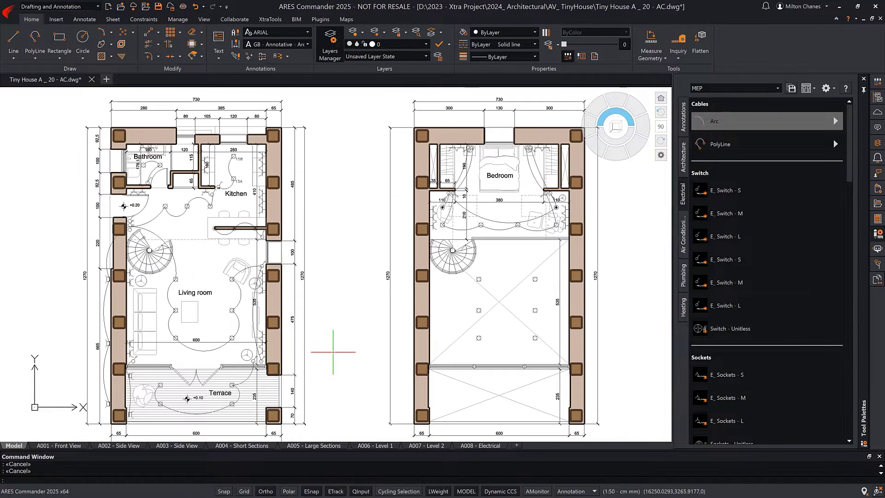
{"action": "left_click", "coordinate": [75, 257]}
{"action": "left_click", "coordinate": [192, 379]}
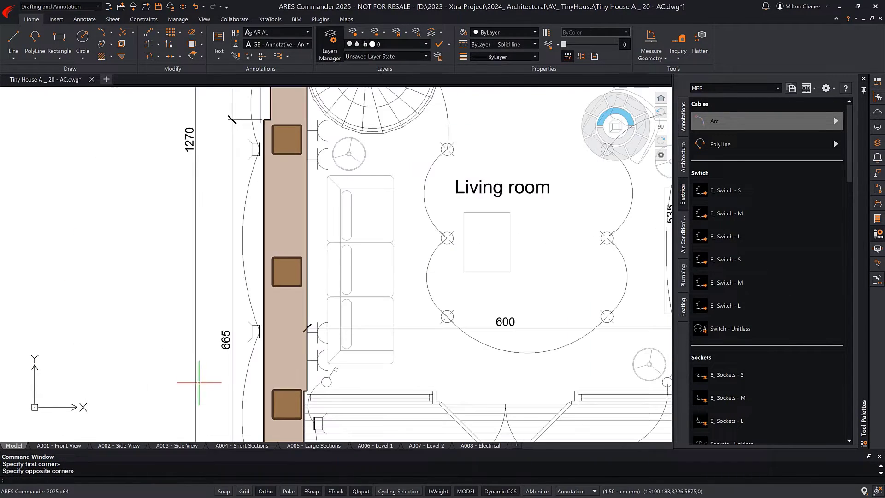
{"action": "left_click", "coordinate": [362, 352]}
{"action": "left_click", "coordinate": [300, 342]}
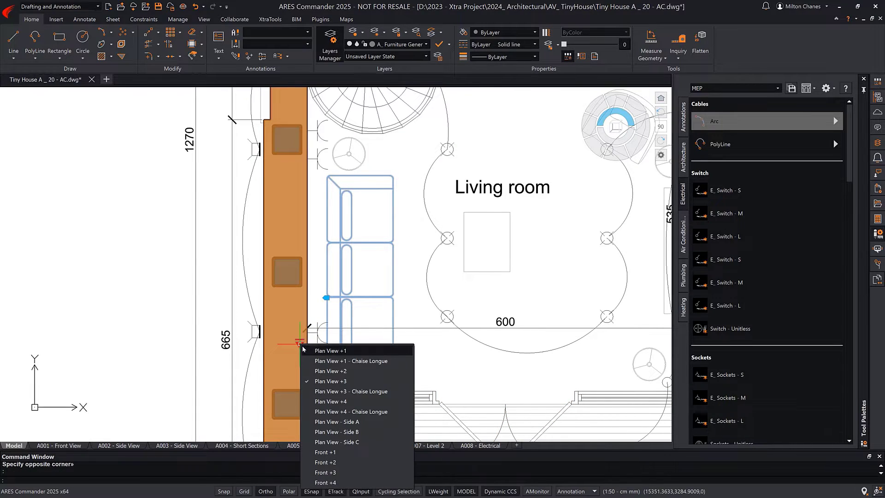
{"action": "left_click", "coordinate": [342, 391]}
{"action": "key", "text": "Escape"}
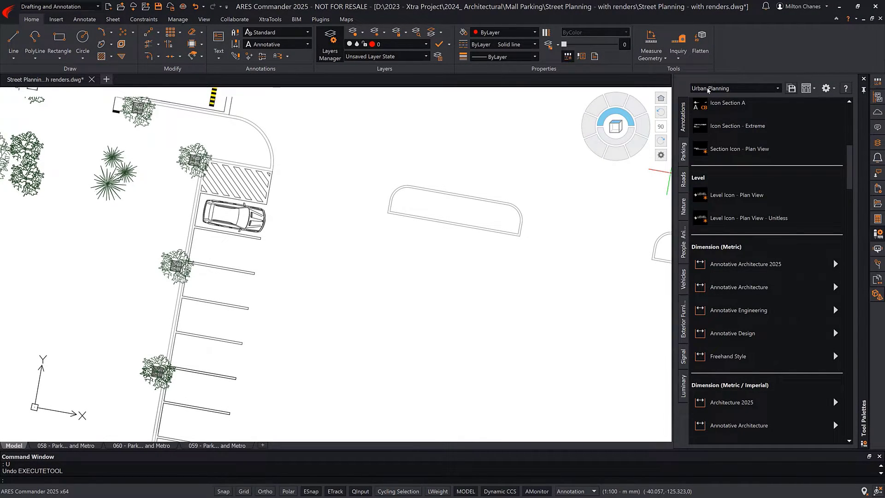
- Insert a two-line battery parking block below the island, made two-sided and stretched long
{"action": "left_click", "coordinate": [684, 143]}
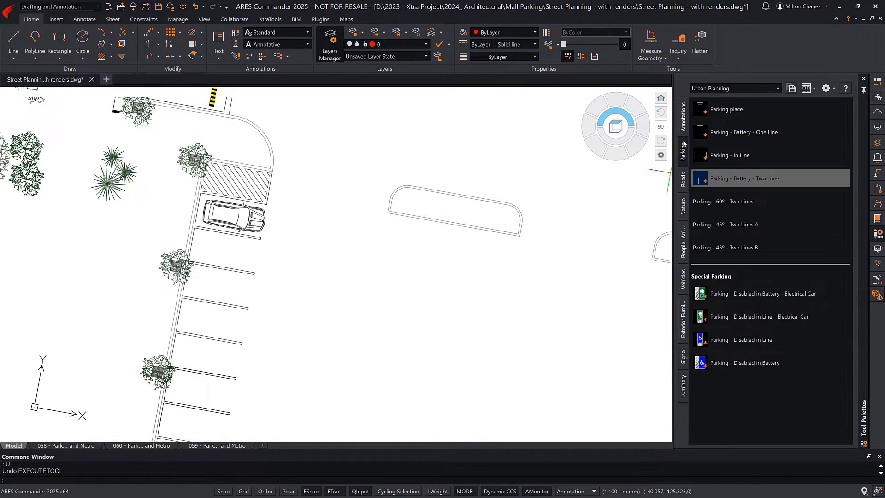
{"action": "left_click", "coordinate": [699, 178]}
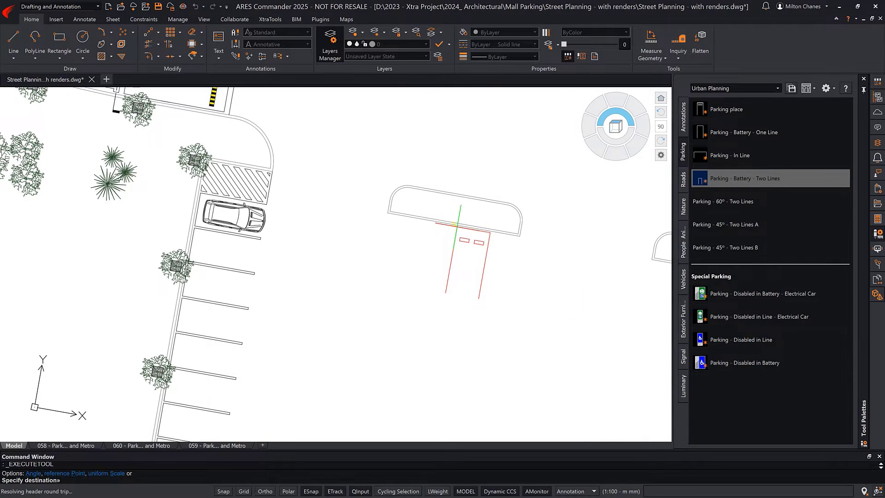
{"action": "left_click", "coordinate": [458, 225]}
{"action": "left_click", "coordinate": [498, 233]}
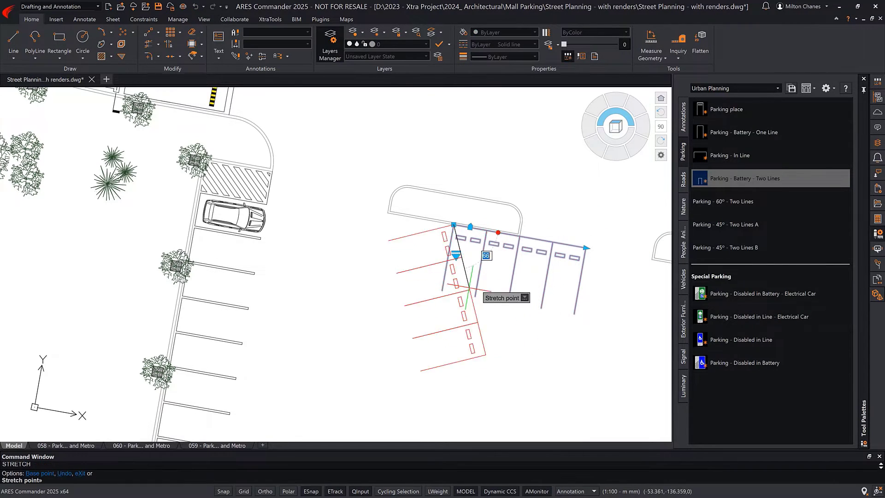
{"action": "right_click", "coordinate": [422, 227]}
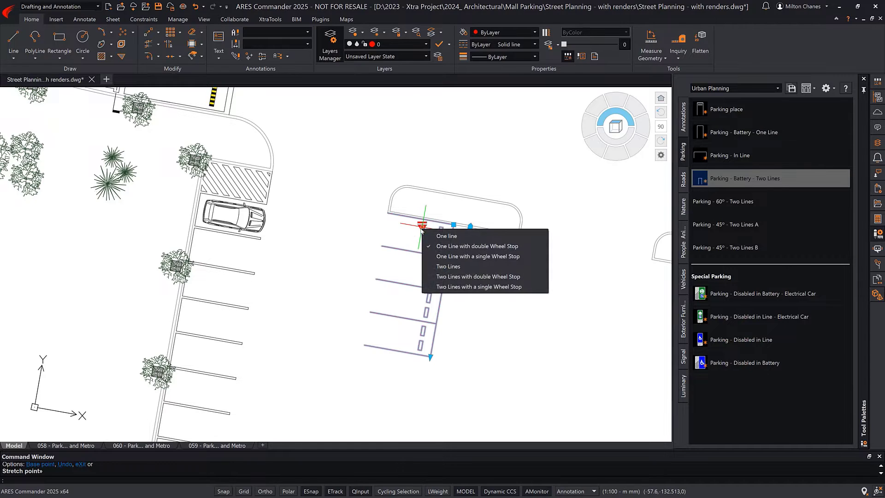
{"action": "left_click", "coordinate": [470, 286]}
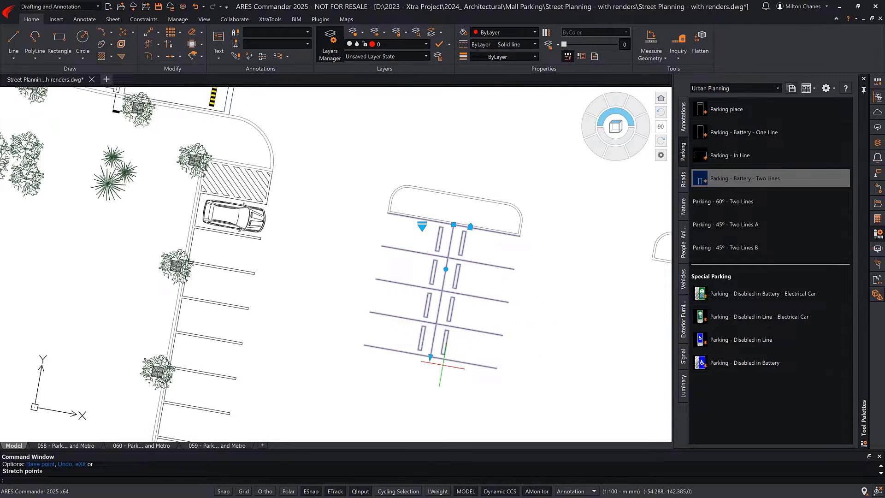
{"action": "scroll", "coordinate": [441, 361], "scroll_direction": "down", "scroll_amount": 3}
{"action": "left_click", "coordinate": [403, 424]}
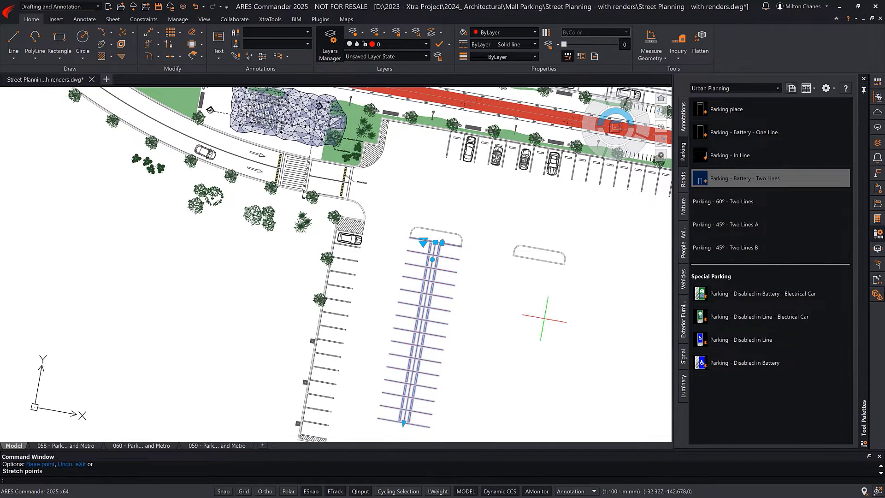
{"action": "key", "text": "Escape"}
{"action": "scroll", "coordinate": [572, 282], "scroll_direction": "up", "scroll_amount": 2}
- Copy the long parking row toward the second island
{"action": "key", "text": "Return"}
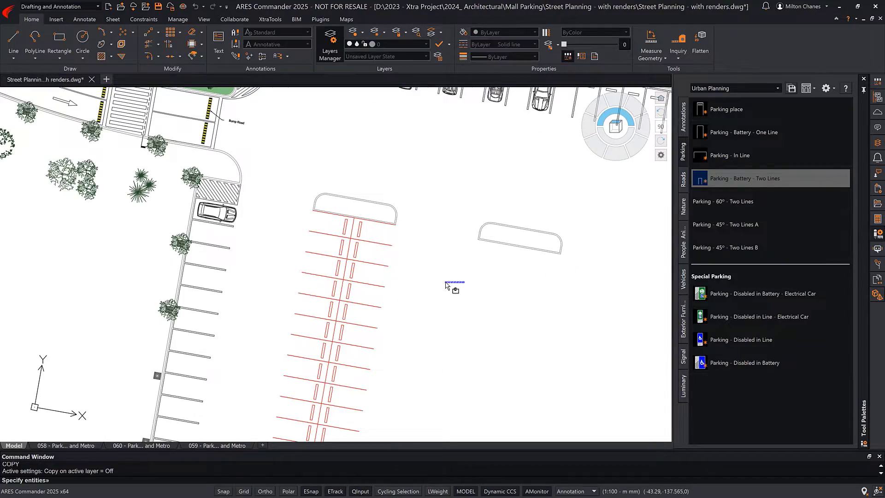
{"action": "left_click", "coordinate": [377, 269]}
{"action": "key", "text": "Return"}
{"action": "left_click", "coordinate": [358, 200]}
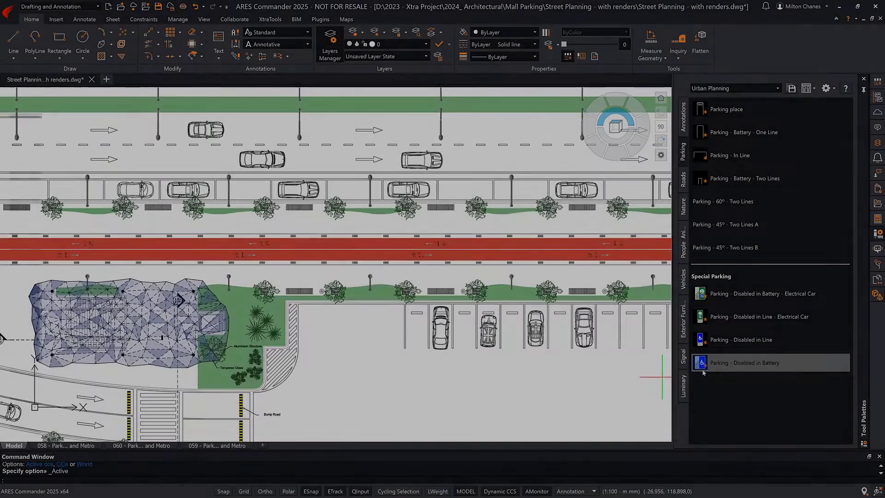
- Insert a Disabled in Battery parking space at the top-left, stretched to three spaces
{"action": "left_click", "coordinate": [745, 363]}
{"action": "scroll", "coordinate": [489, 349], "scroll_direction": "up", "scroll_amount": 3}
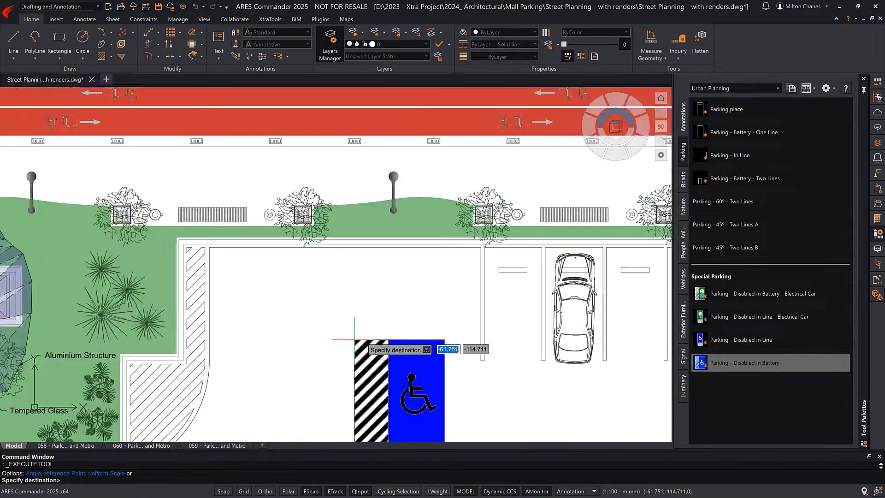
{"action": "left_click", "coordinate": [231, 291]}
{"action": "left_click", "coordinate": [299, 360]}
{"action": "left_click", "coordinate": [449, 381]}
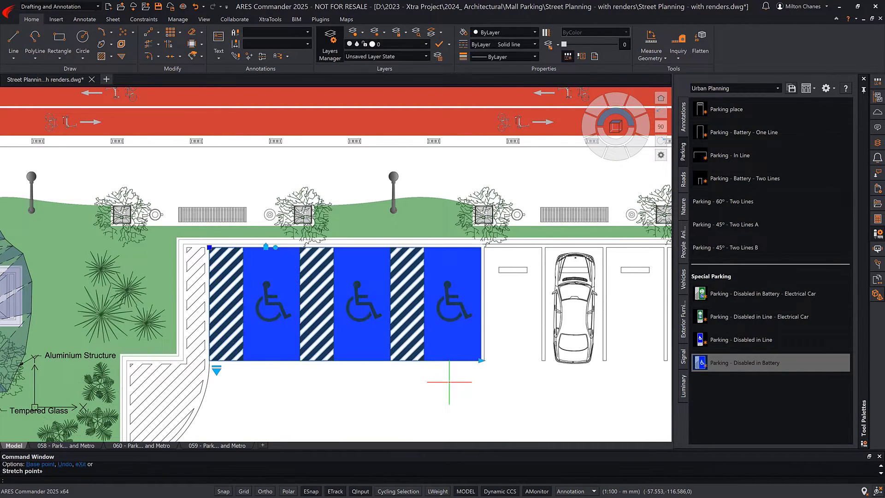
{"action": "key", "text": "Escape"}
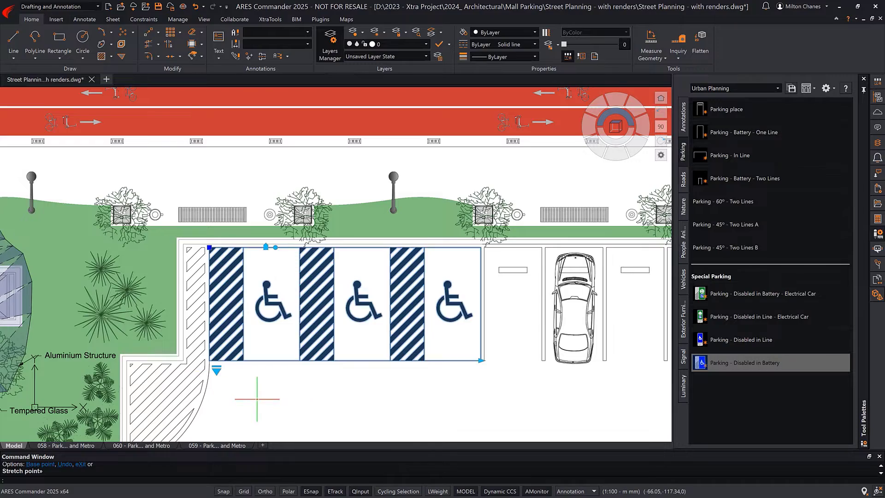
- Remove the blue background fill from the three accessible spaces
{"action": "left_click", "coordinate": [258, 399]}
{"action": "left_click", "coordinate": [240, 371]}
{"action": "left_click", "coordinate": [211, 367]}
{"action": "left_click", "coordinate": [242, 389]}
{"action": "key", "text": "Escape"}
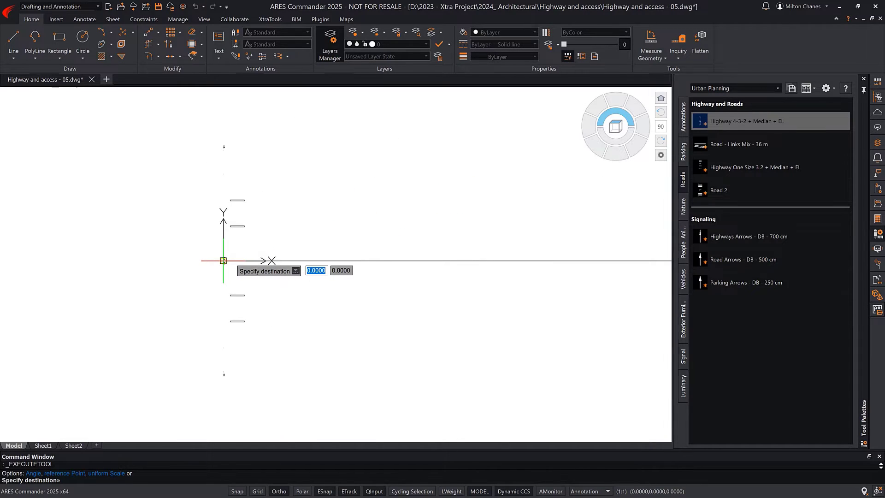
- Place the 4-3-2 highway with median at 0,0 and lengthen it to the right
{"action": "left_click", "coordinate": [223, 263]}
{"action": "left_click", "coordinate": [238, 295]}
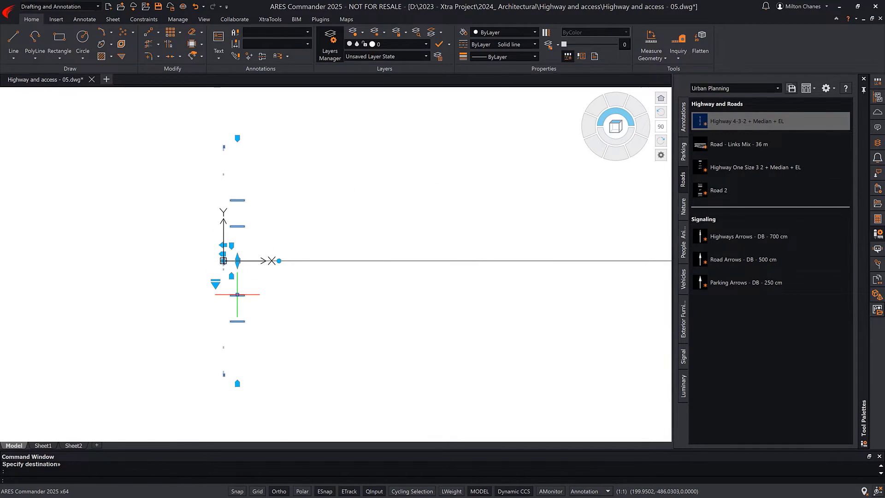
{"action": "left_click", "coordinate": [224, 261]}
{"action": "scroll", "coordinate": [226, 269], "scroll_direction": "down", "scroll_amount": 4}
{"action": "middle_click_drag", "start_coordinate": [484, 294], "coordinate": [327, 304]}
{"action": "left_click", "coordinate": [450, 298]}
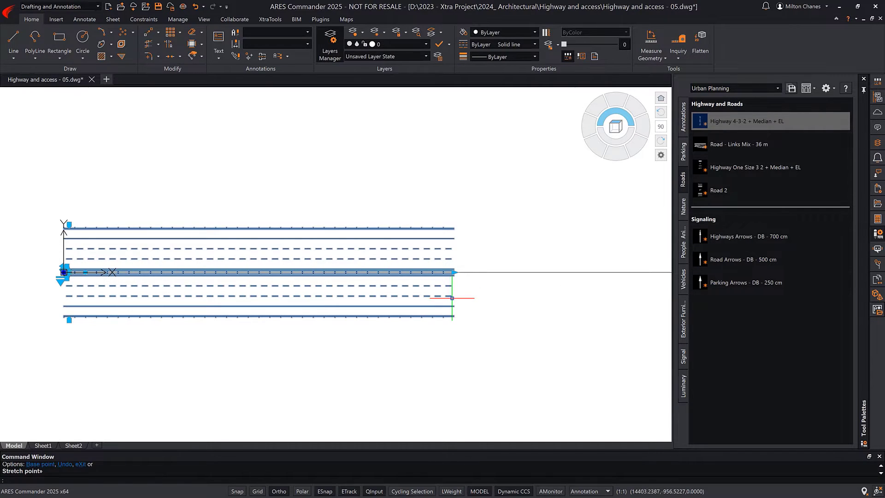
{"action": "key", "text": "Escape"}
{"action": "scroll", "coordinate": [501, 297], "scroll_direction": "up", "scroll_amount": 3}
{"action": "middle_click_drag", "start_coordinate": [530, 286], "coordinate": [414, 302]}
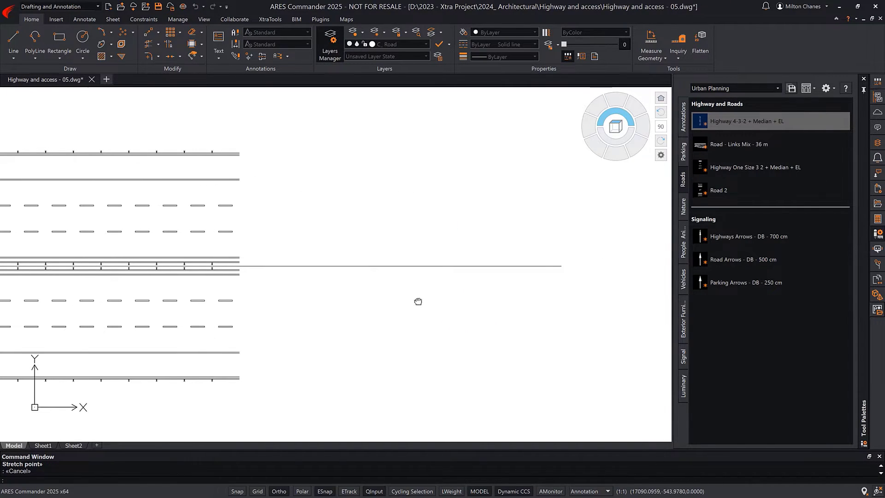
- Place the Road - Links Mix - 36 m block at the highway's end and relink its lanes
{"action": "left_click", "coordinate": [726, 144]}
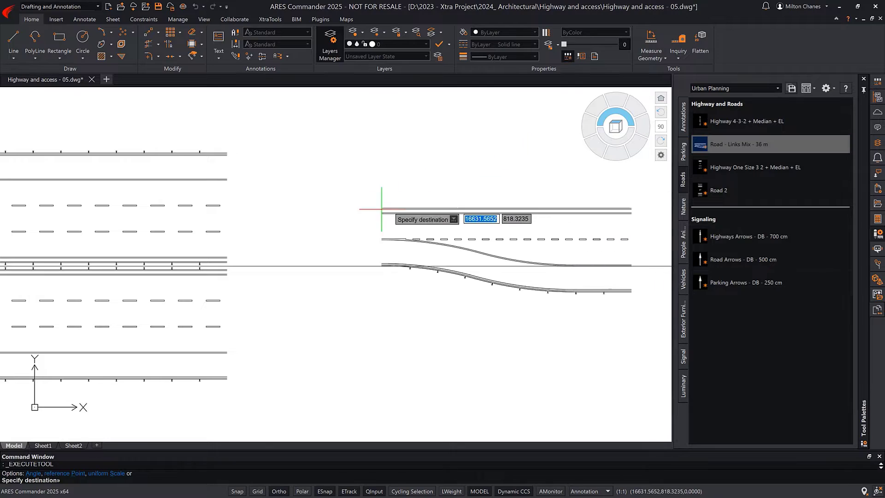
{"action": "left_click", "coordinate": [228, 269]}
{"action": "right_click", "coordinate": [205, 277]}
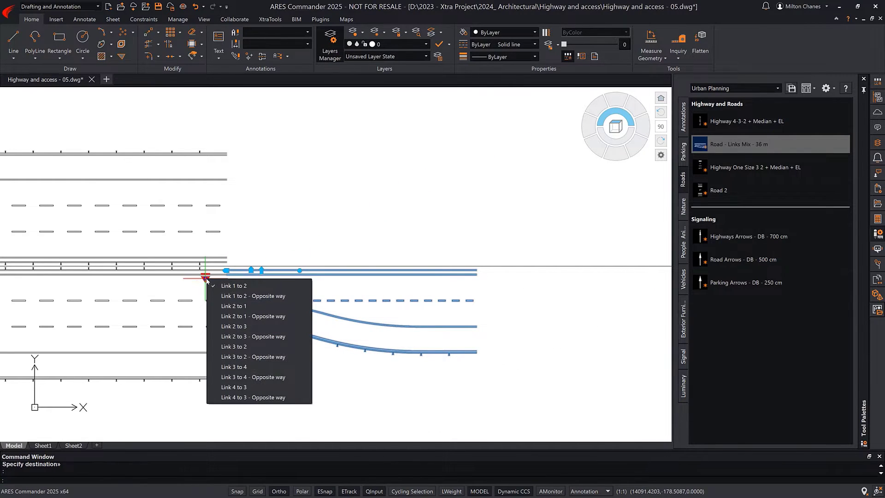
{"action": "left_click", "coordinate": [228, 347]}
{"action": "key", "text": "Escape"}
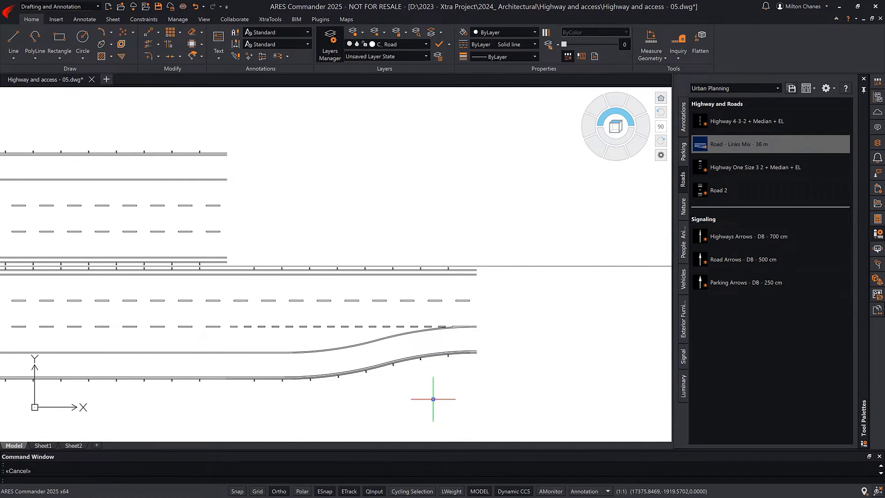
{"action": "type", "text": "m"}
- Mirror the Links Mix link road
{"action": "key", "text": "Return"}
{"action": "left_click", "coordinate": [476, 272]}
{"action": "key", "text": "Return"}
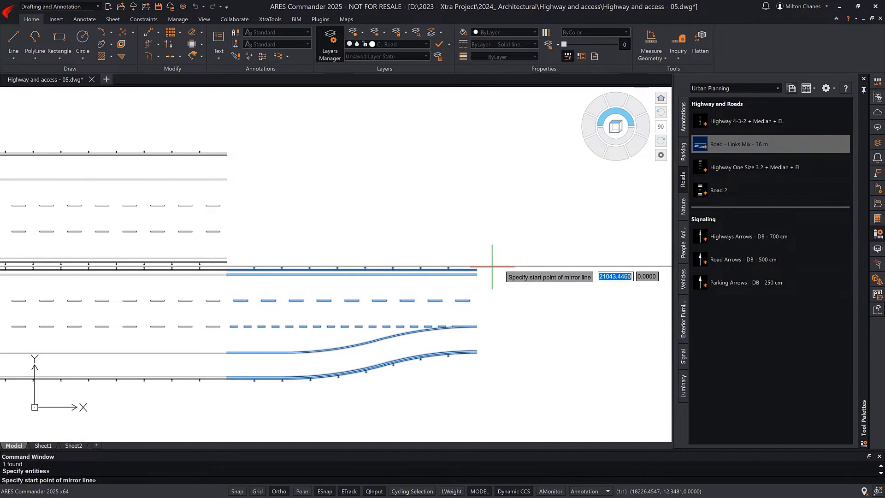
{"action": "right_click", "coordinate": [493, 266], "text": "shift"}
{"action": "key", "text": "Escape"}
{"action": "key", "text": "Escape"}
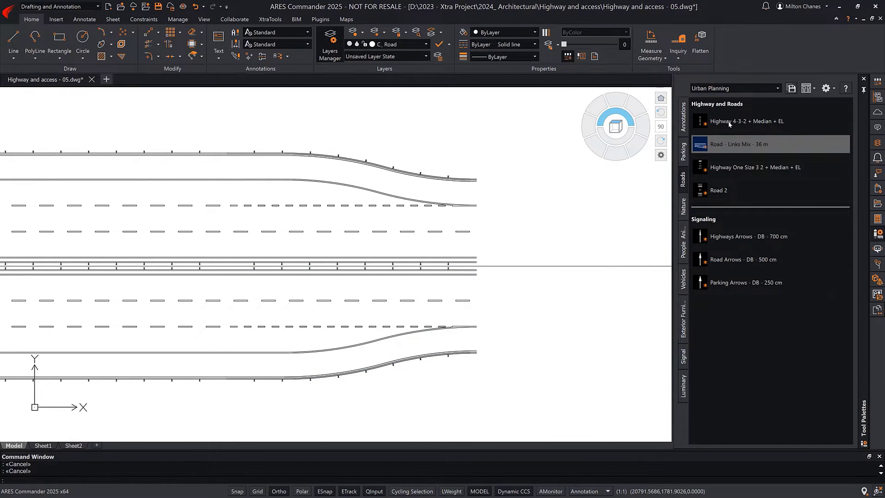
- Make the lower-lane road arrow a Turn Left arrow
{"action": "left_click", "coordinate": [729, 123]}
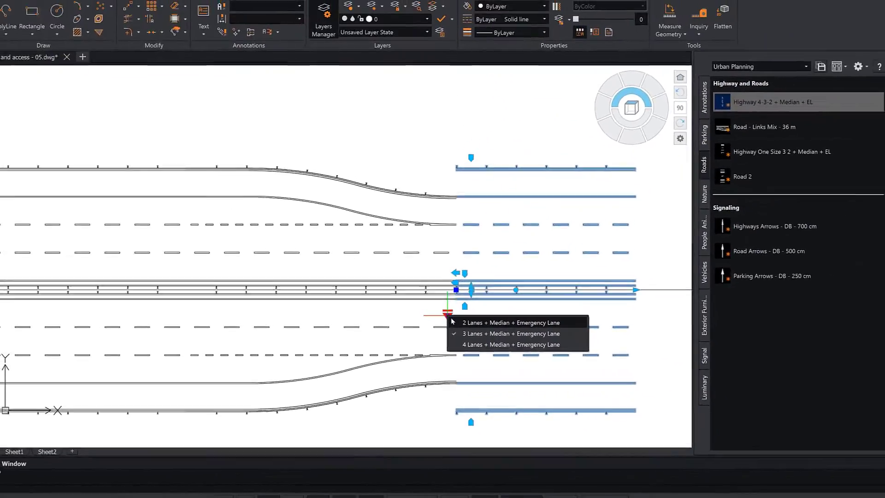
{"action": "key", "text": "Escape"}
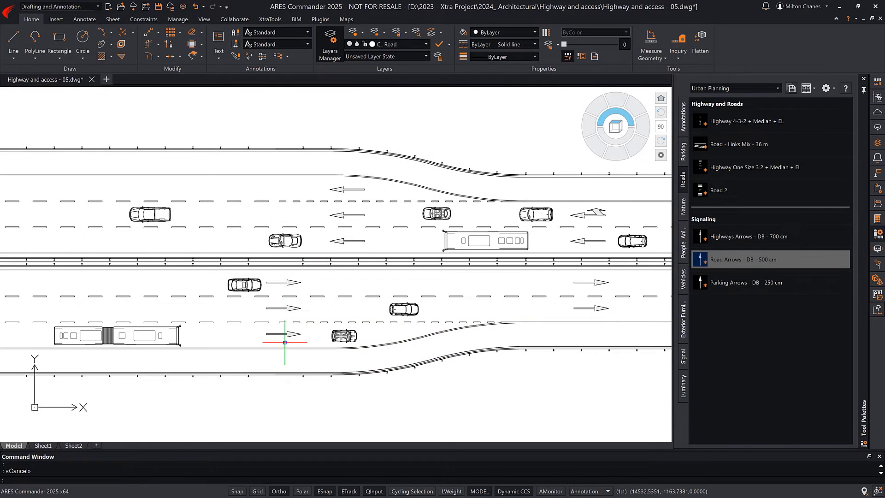
{"action": "left_click", "coordinate": [274, 330]}
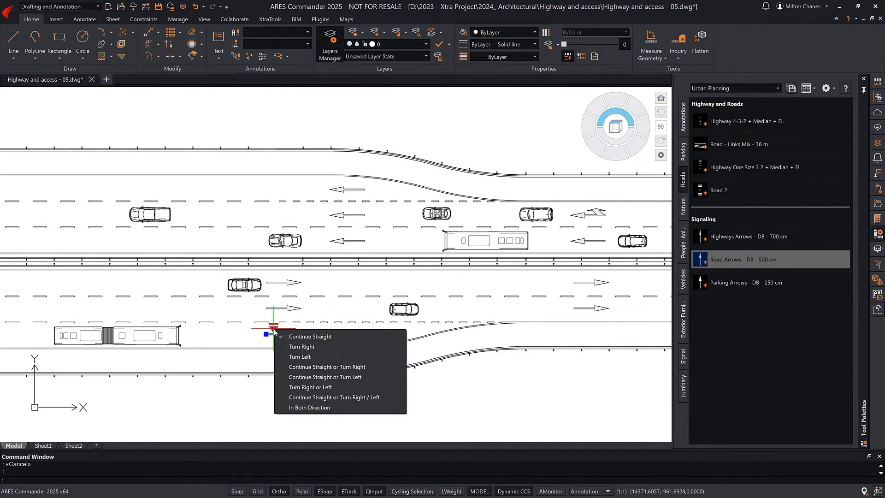
{"action": "left_click", "coordinate": [292, 356]}
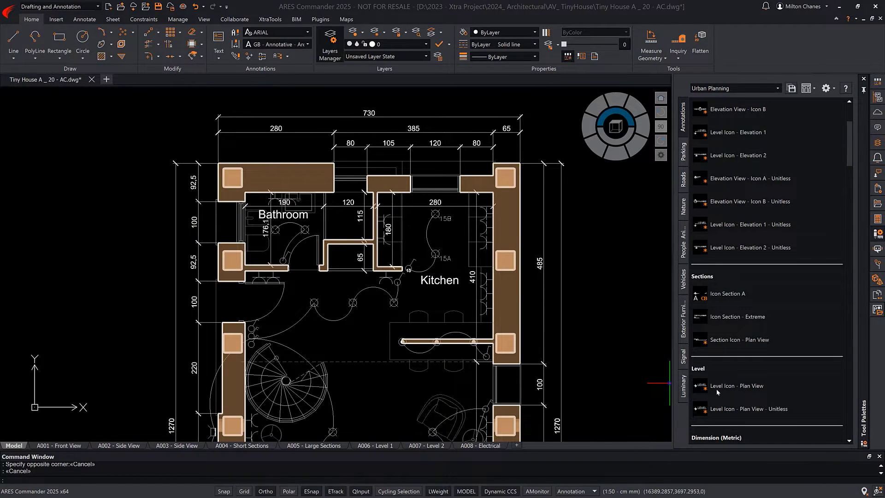
- Place a +0.20 plan-view level icon on the floor plan's left wall and open its lookup grip
{"action": "left_click", "coordinate": [717, 392]}
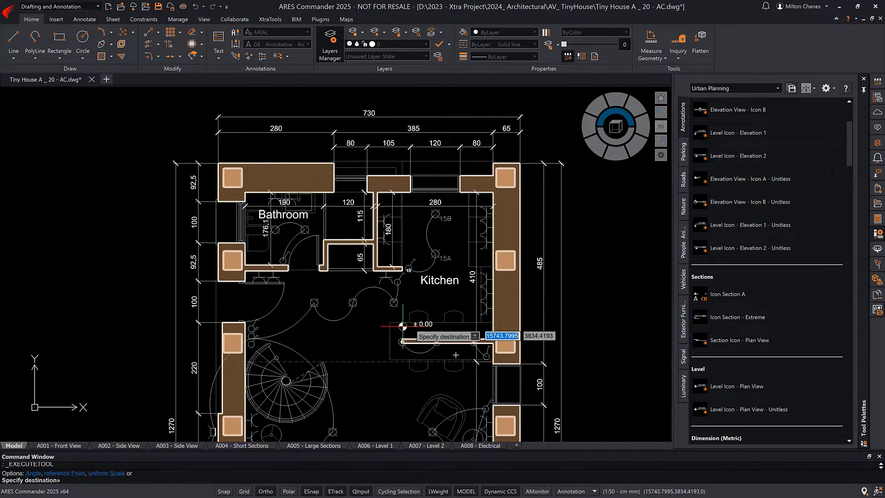
{"action": "left_click", "coordinate": [239, 304]}
{"action": "type", "text": "+0.2"}
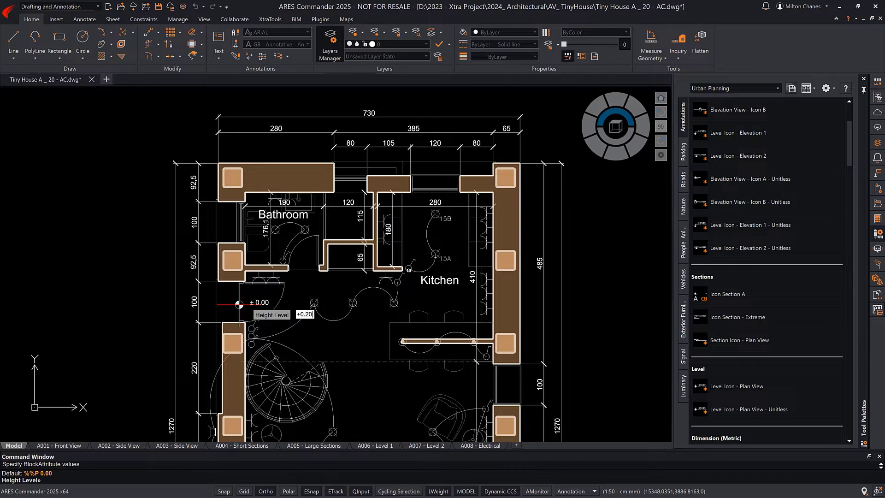
{"action": "key", "text": "Return"}
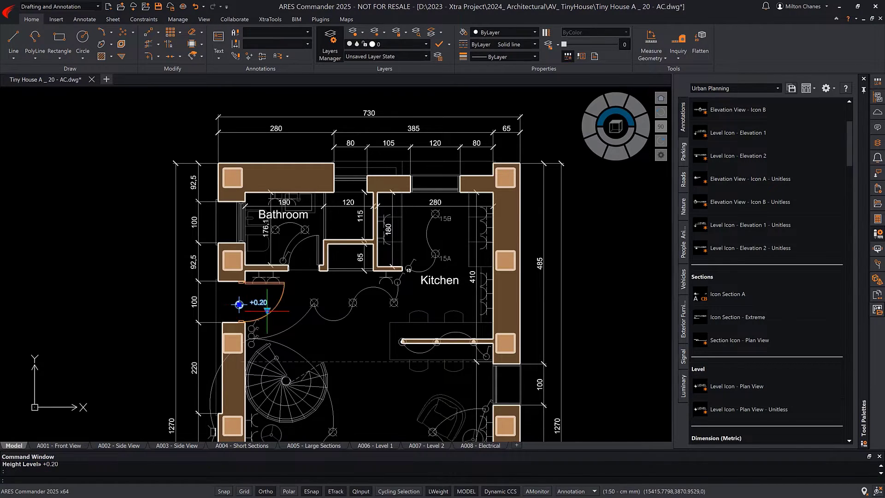
{"action": "left_click", "coordinate": [267, 310]}
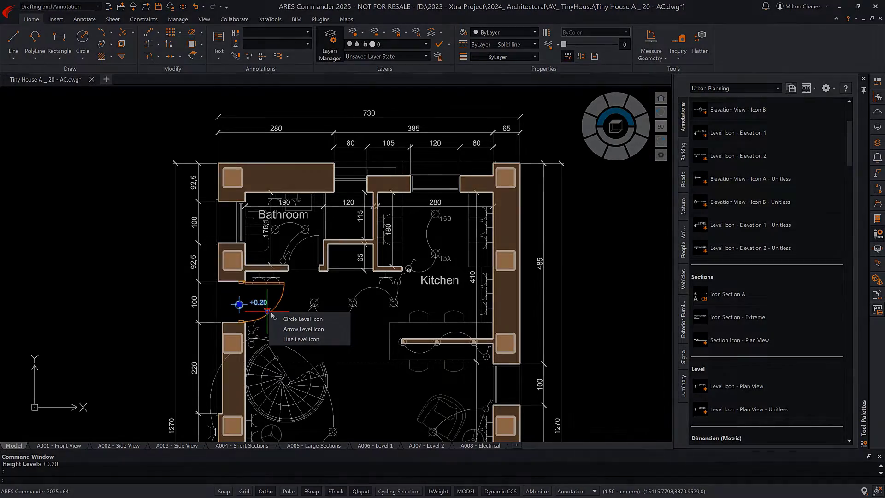
- Insert High Cabinet - Storage into the section with visibility Right / Left - Height 2100 mm
{"action": "key", "text": "ctrl+2"}
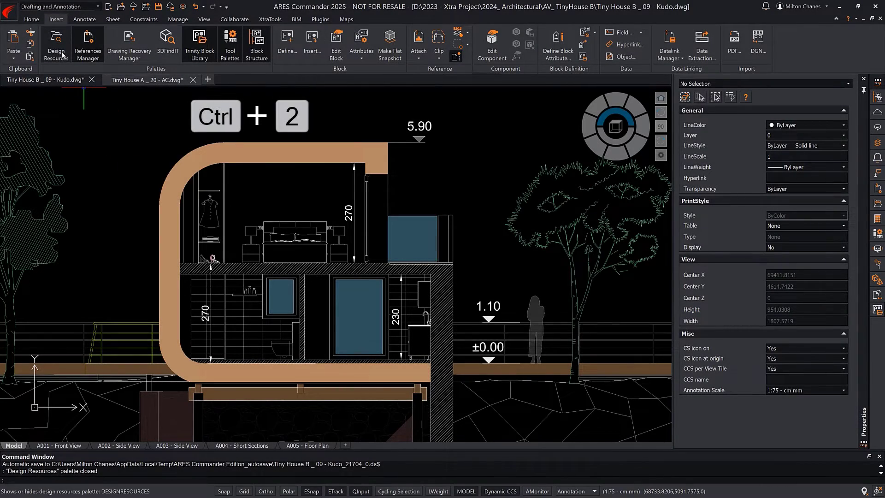
{"action": "key", "text": "ctrl+2"}
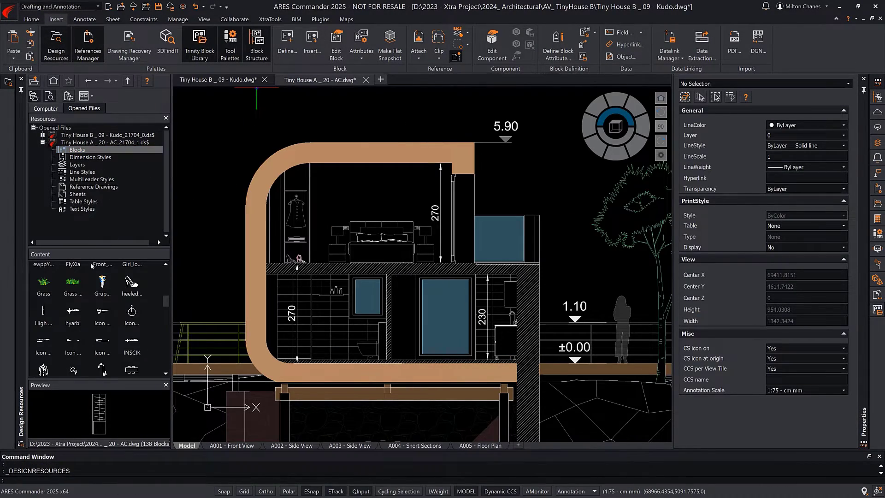
{"action": "double_click", "coordinate": [43, 312]}
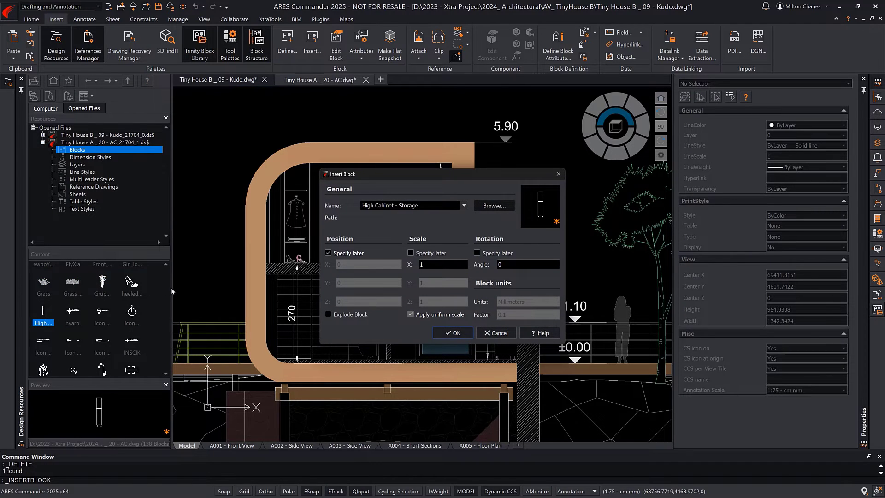
{"action": "left_click", "coordinate": [446, 332]}
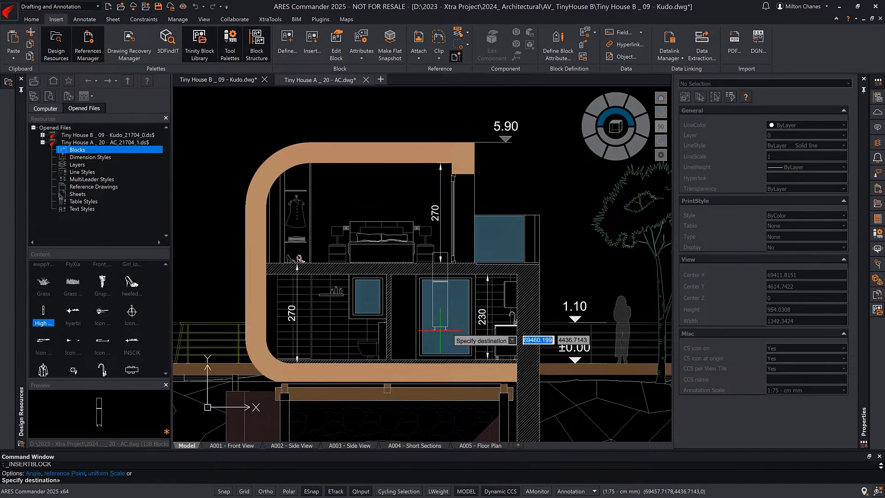
{"action": "left_click", "coordinate": [217, 254]}
{"action": "left_click", "coordinate": [235, 262]}
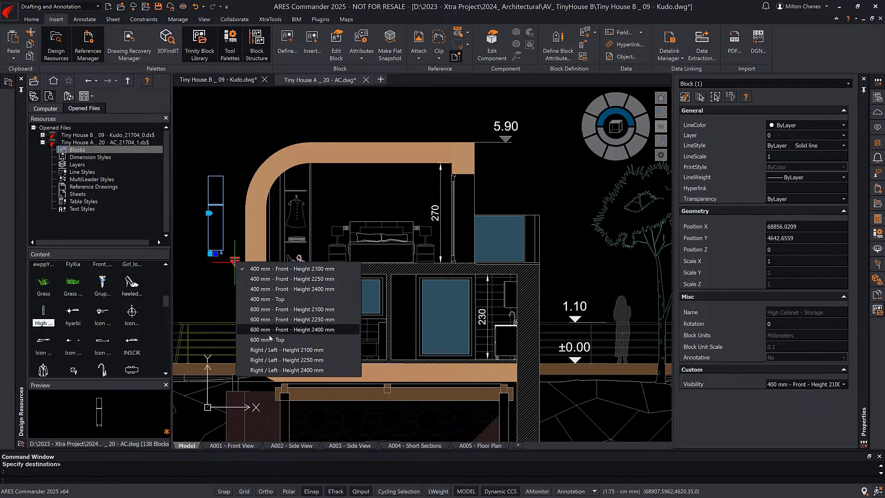
{"action": "left_click", "coordinate": [263, 351]}
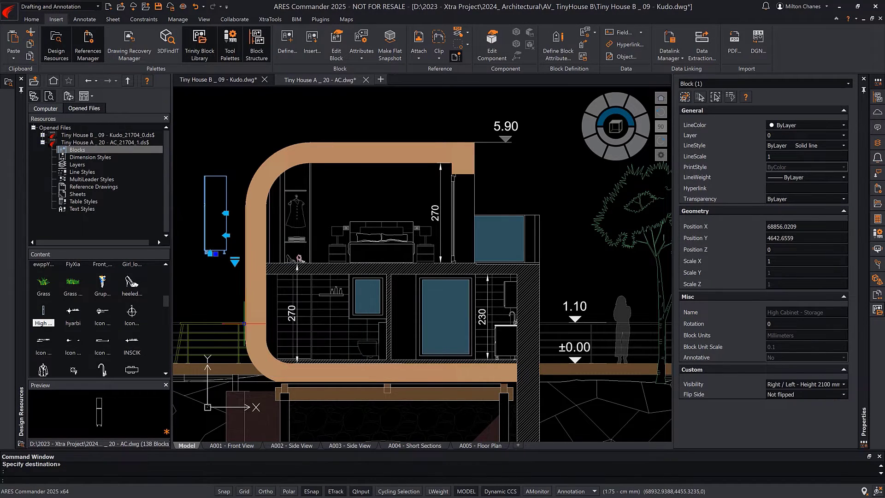
- Move the cabinet beside the shower, flip it, and shift it against the bathroom wall
{"action": "left_click", "coordinate": [216, 253]}
{"action": "scroll", "coordinate": [408, 360], "scroll_direction": "up", "scroll_amount": 3}
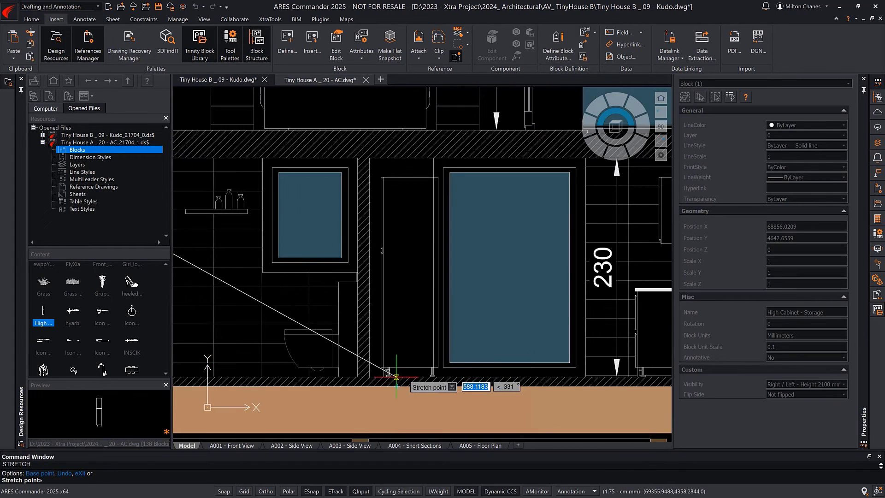
{"action": "left_click", "coordinate": [396, 376]}
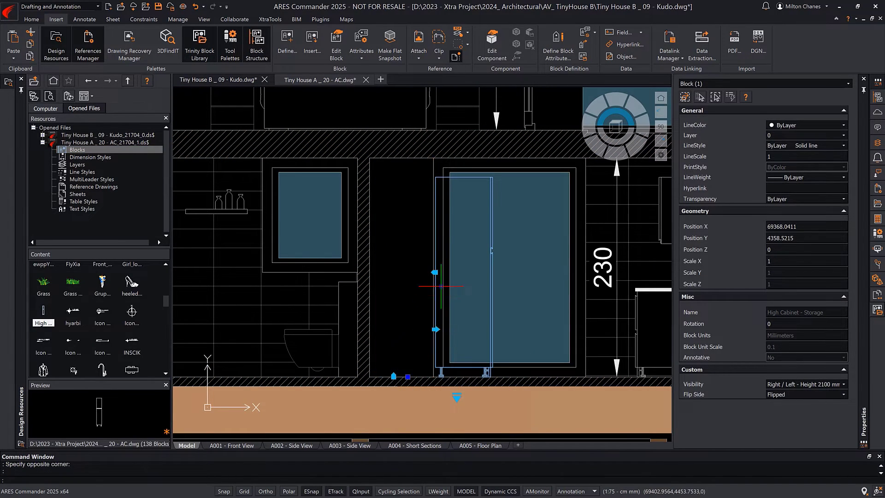
{"action": "left_click", "coordinate": [435, 272]}
{"action": "left_click", "coordinate": [369, 272]}
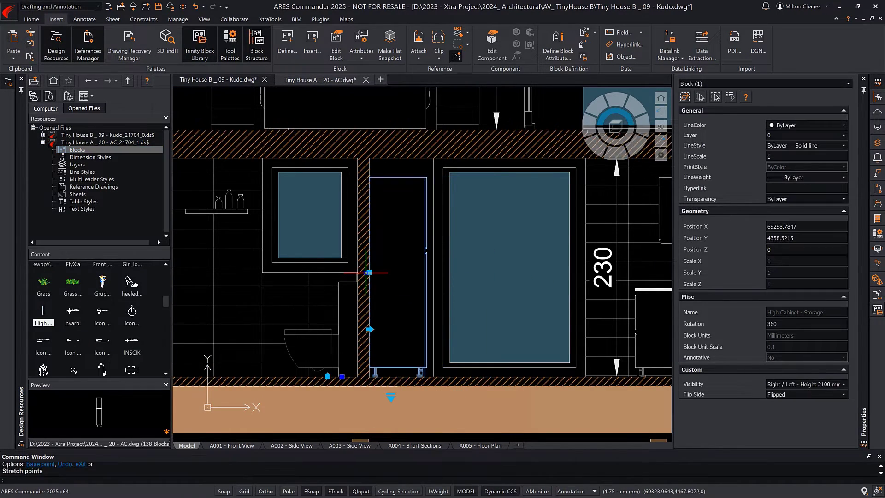
{"action": "key", "text": "Escape"}
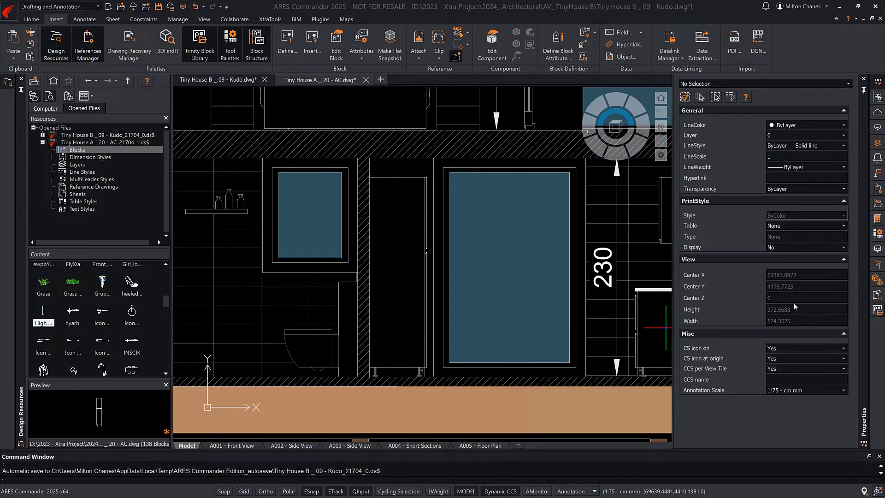
- Select the placed cabinet and save the Tiny House B drawing
{"action": "left_click", "coordinate": [877, 248]}
{"action": "key", "text": "ctrl+s"}
{"action": "left_click", "coordinate": [426, 293]}
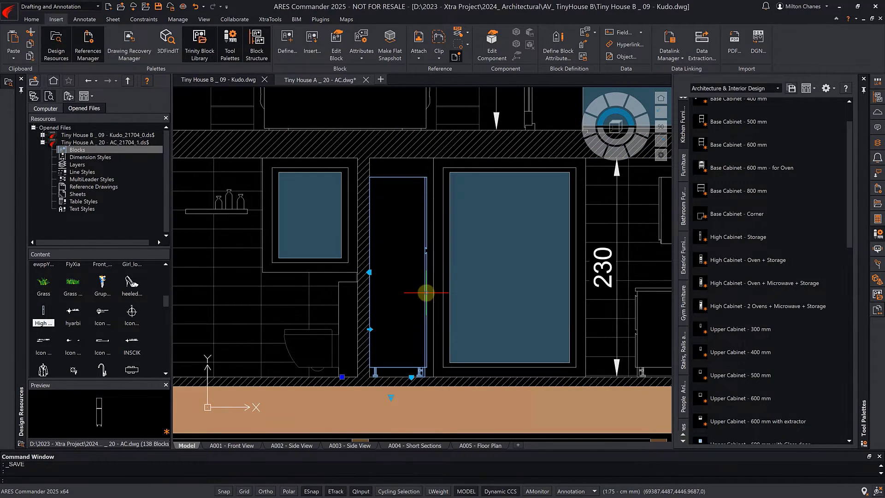
- Add the cabinet as a palette tool, then place an ISO sheet border at 0,0 framing the sections
{"action": "left_click_drag", "start_coordinate": [550, 278], "coordinate": [747, 247]}
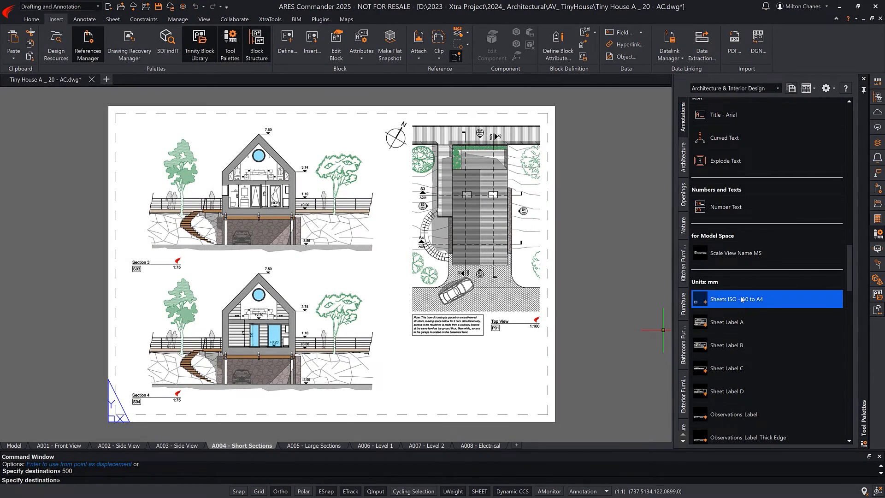
{"action": "type", "text": "0,0"}
{"action": "key", "text": "Return"}
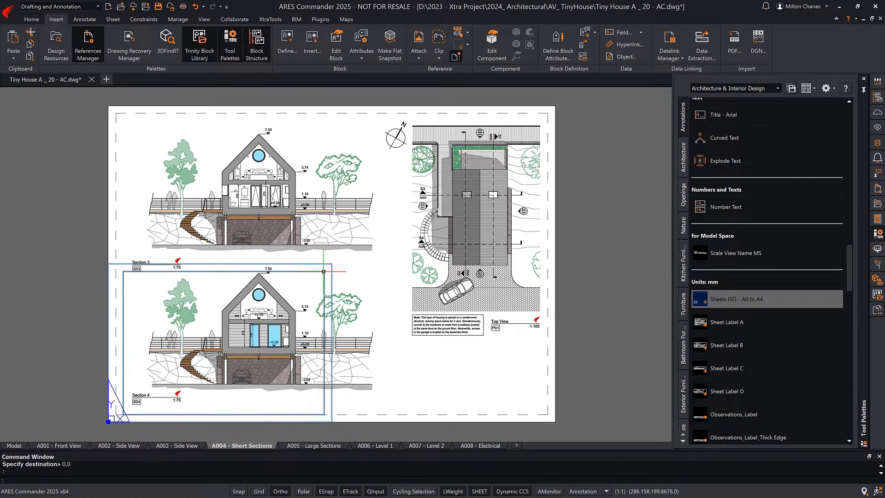
{"action": "middle_click_drag", "start_coordinate": [323, 258], "coordinate": [333, 189]}
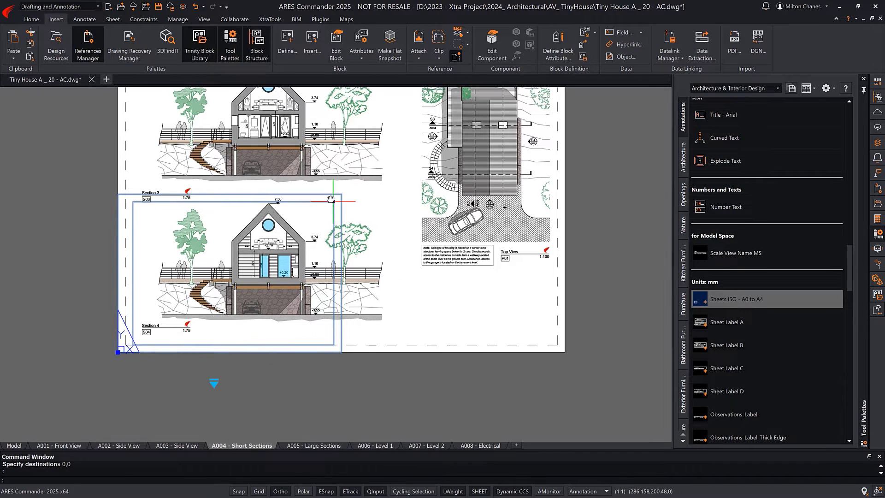
{"action": "left_click", "coordinate": [214, 383]}
{"action": "left_click", "coordinate": [245, 356]}
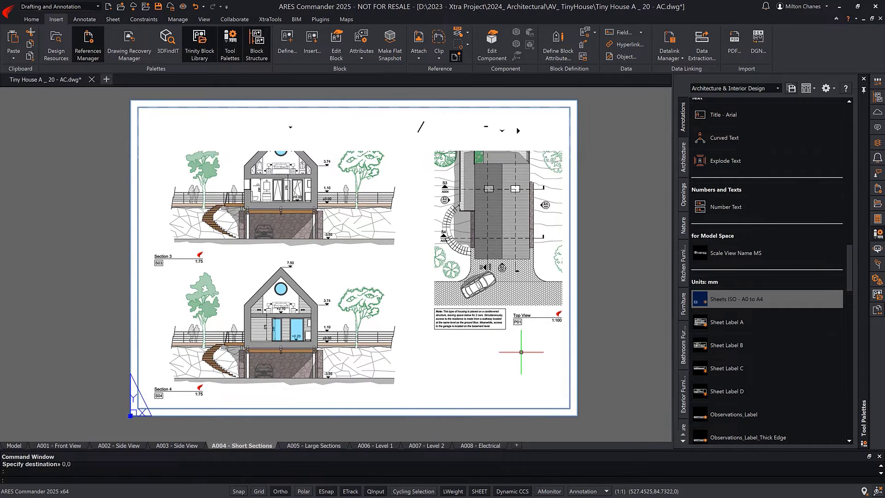
- Place Sheet Label A at the border's lower-right corner, accepting the Tiny House - Model A values
{"action": "left_click", "coordinate": [726, 322]}
{"action": "left_click", "coordinate": [569, 409]}
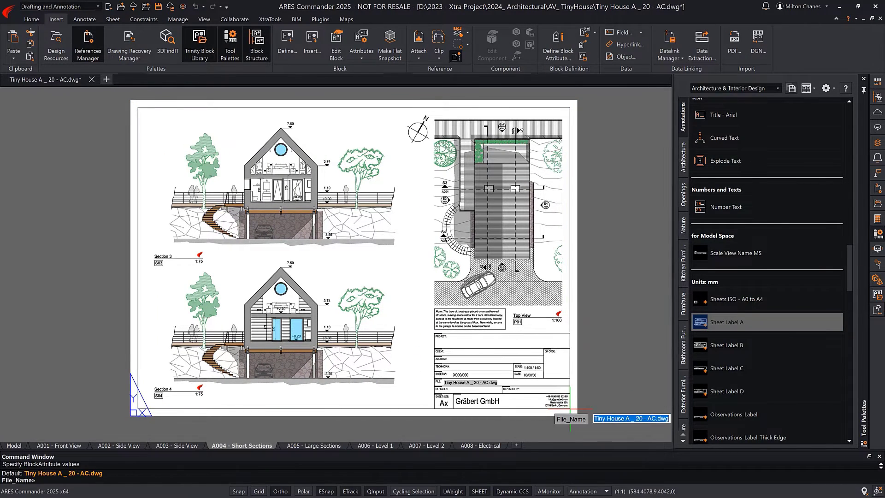
{"action": "key", "text": "Return"}
{"action": "key", "text": "Return"}
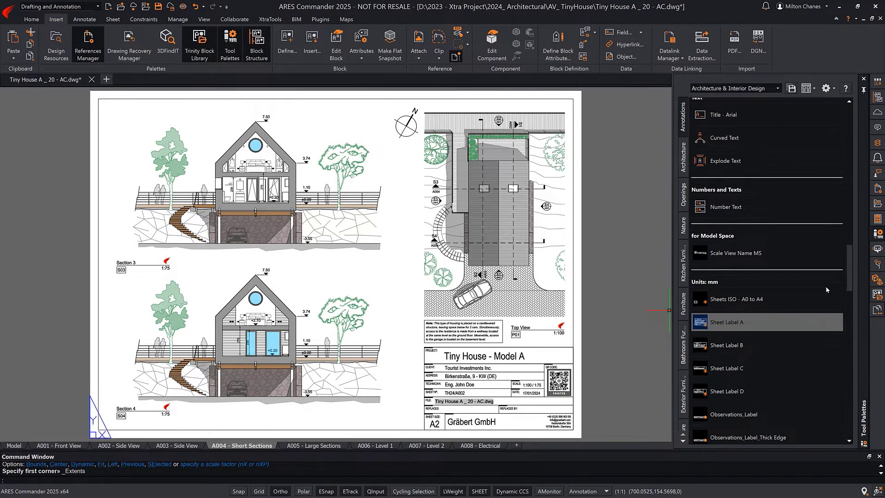
{"action": "mouse_move", "coordinate": [852, 269]}
{"action": "left_mouse_down"}
{"action": "mouse_move", "coordinate": [858, 366]}
{"action": "mouse_move", "coordinate": [846, 393]}
{"action": "left_mouse_up"}
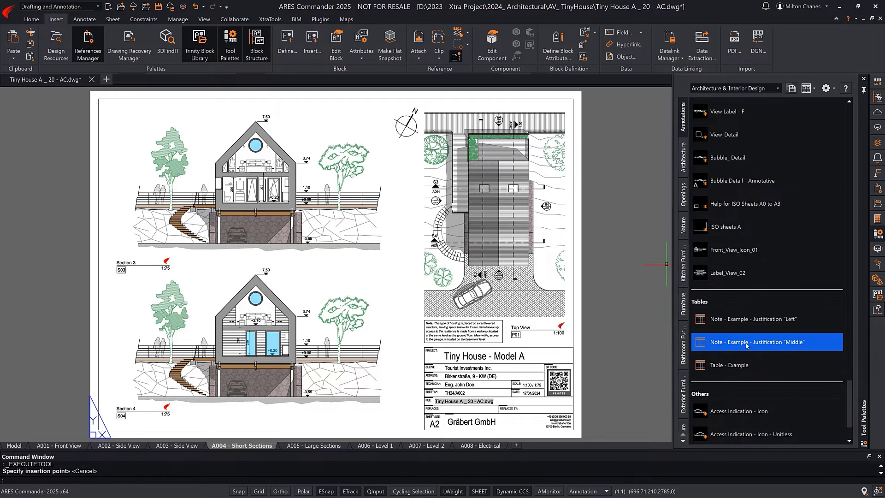
- Place a middle-justified note table between the sections, select its text, and pick Observations_Label
{"action": "left_click", "coordinate": [747, 345]}
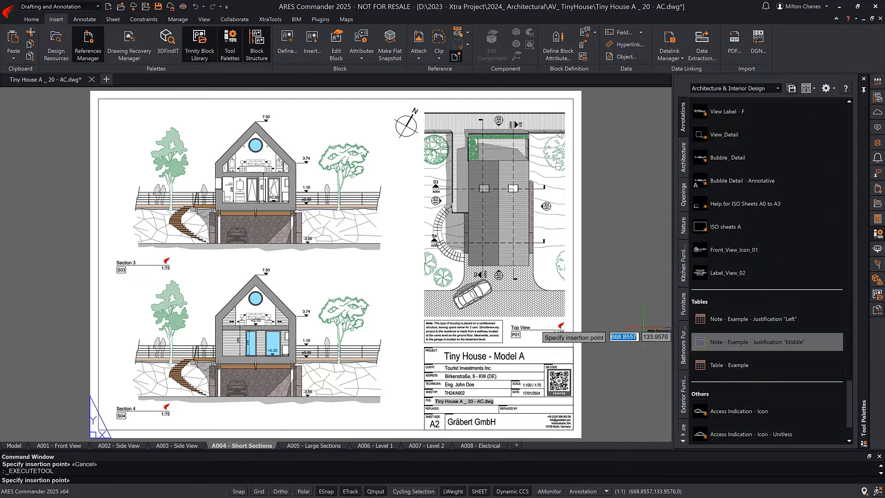
{"action": "left_click", "coordinate": [298, 270]}
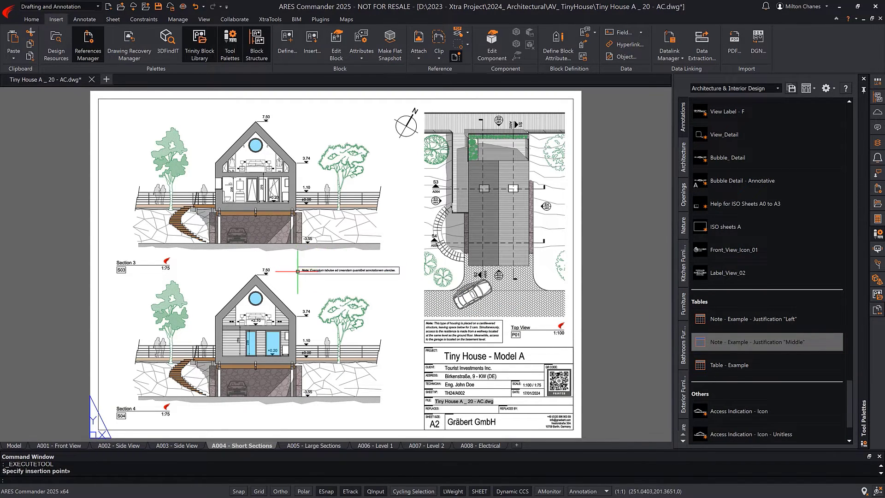
{"action": "left_click", "coordinate": [322, 270]}
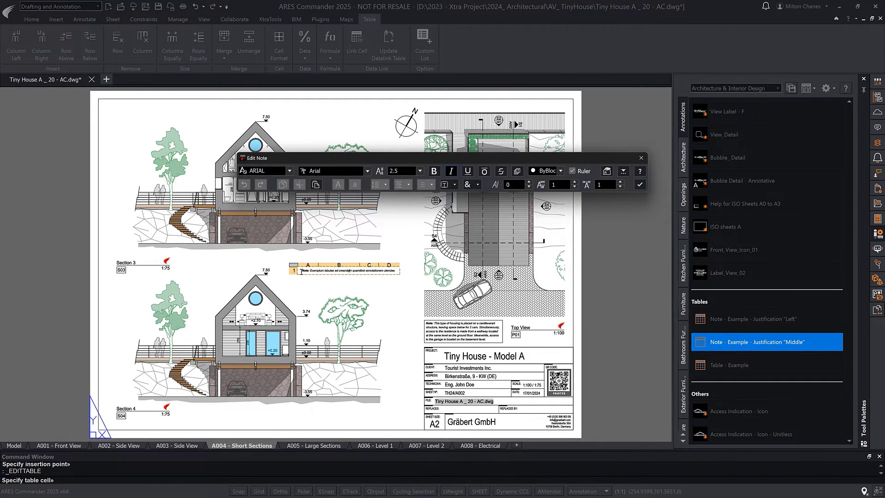
{"action": "left_click_drag", "start_coordinate": [301, 270], "coordinate": [402, 272]}
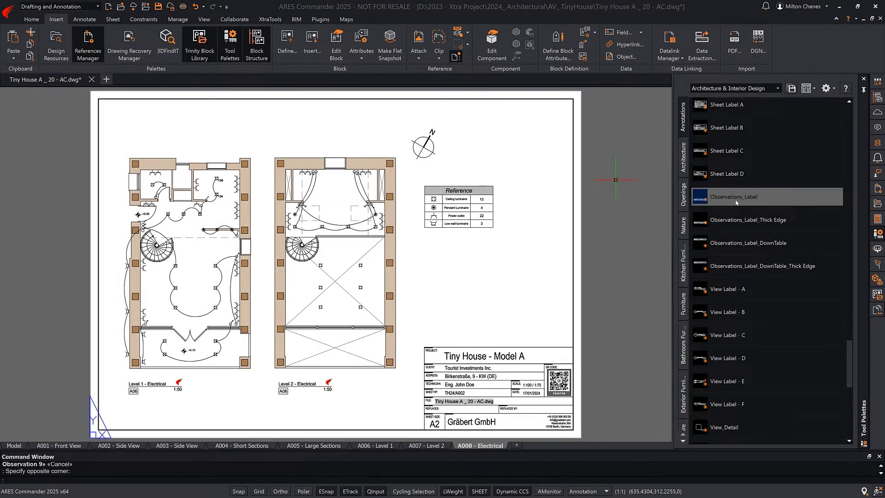
{"action": "left_click", "coordinate": [737, 200]}
- Place the observations block above the title block with the first entry dated 20/04/2024
{"action": "left_click", "coordinate": [572, 347]}
{"action": "key", "text": "Return"}
{"action": "key", "text": "Return"}
{"action": "key", "text": "Return"}
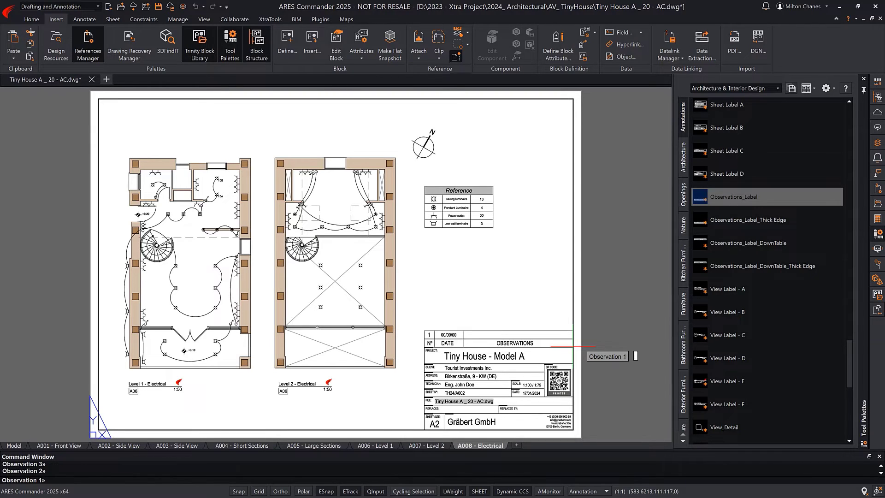
{"action": "key", "text": "Return"}
{"action": "key", "text": "Return"}
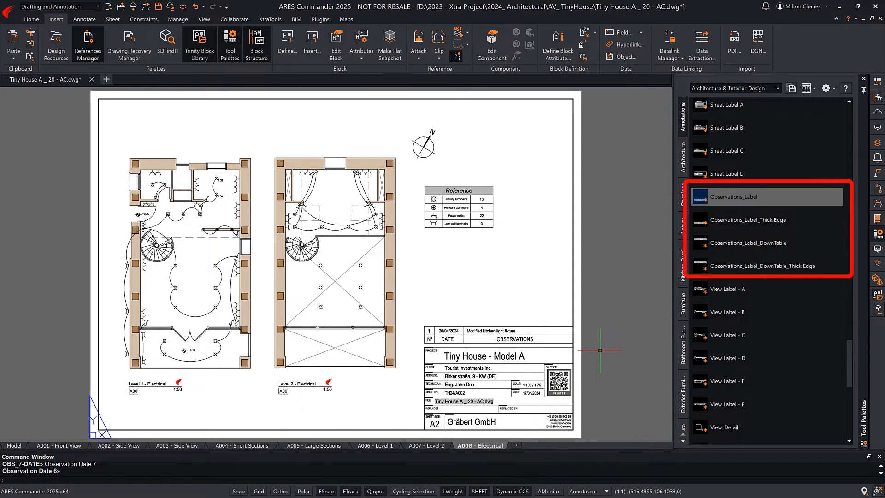
- Show a second observation row and give it date 21/04/2024 and a description
{"action": "double_click", "coordinate": [585, 332]}
{"action": "left_click", "coordinate": [589, 329]}
{"action": "left_click", "coordinate": [605, 347]}
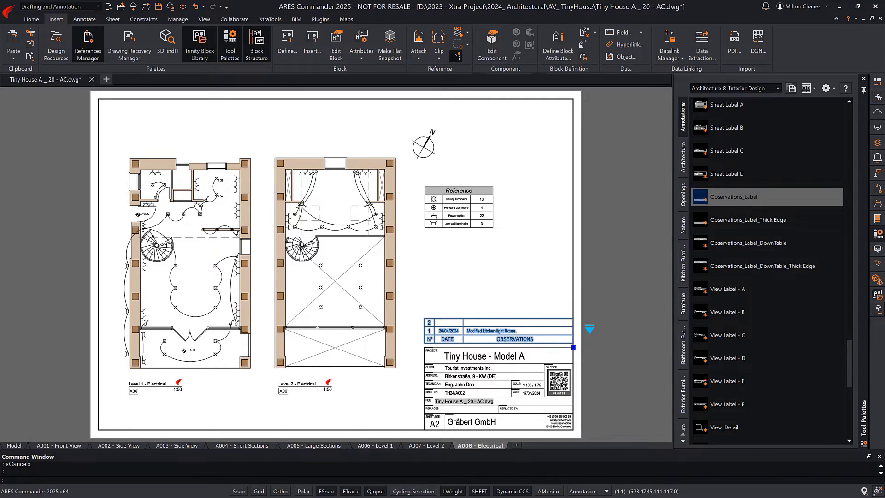
{"action": "double_click", "coordinate": [505, 333]}
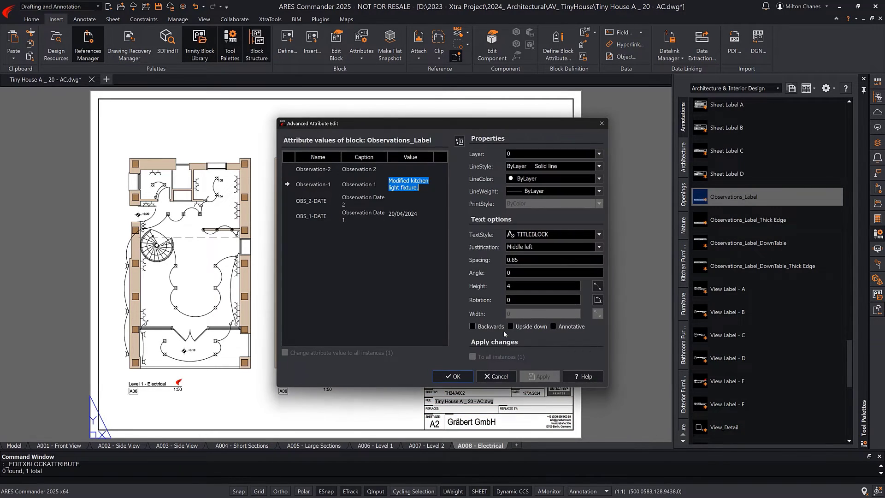
{"action": "left_click", "coordinate": [404, 200]}
{"action": "type", "text": "21/04/2024"}
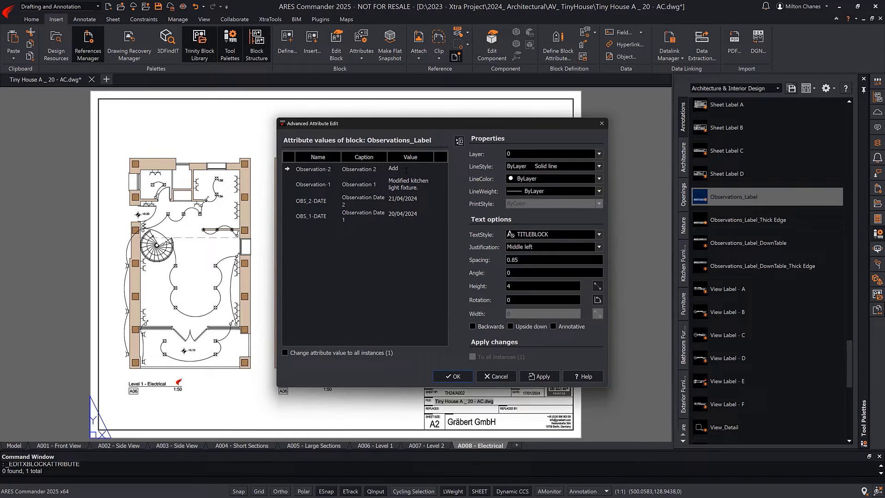
{"action": "left_click", "coordinate": [407, 173]}
{"action": "type", "text": "Add outlet near kitchen window."}
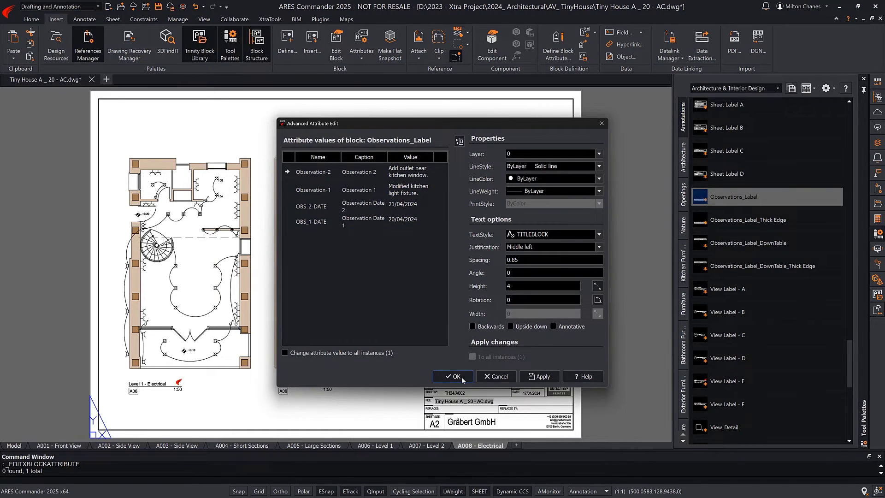
{"action": "left_click", "coordinate": [456, 376]}
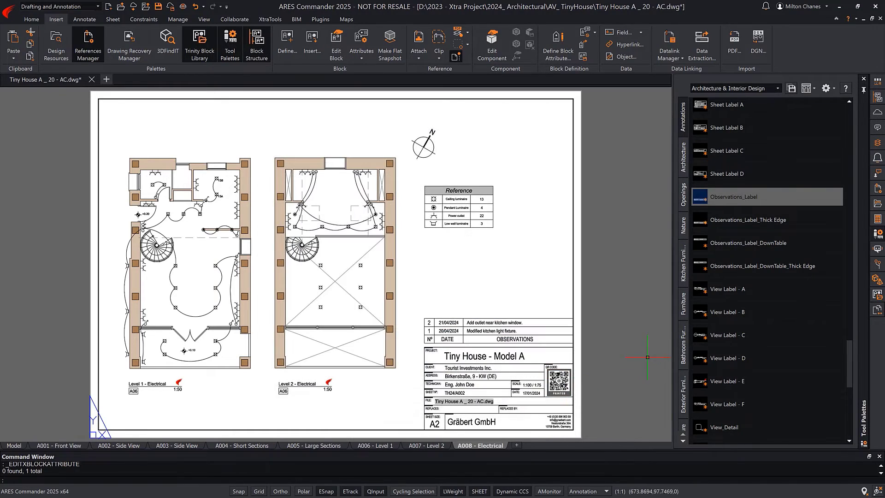
- Start exporting the current palette to a file, then cancel the export
{"action": "left_click", "coordinate": [828, 91]}
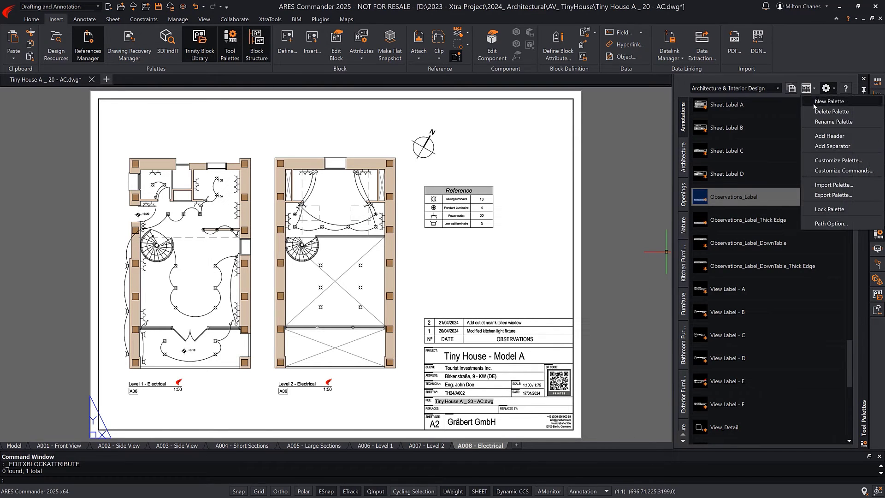
{"action": "left_click", "coordinate": [833, 195]}
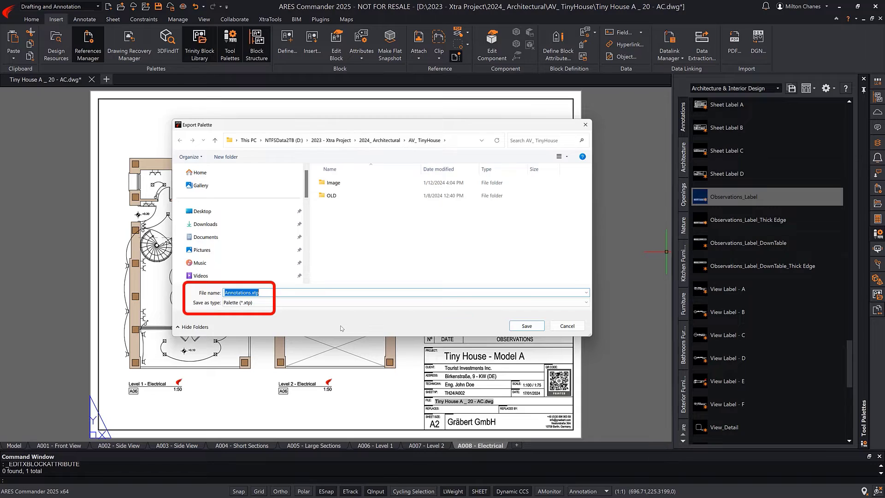
{"action": "key", "text": "Return"}
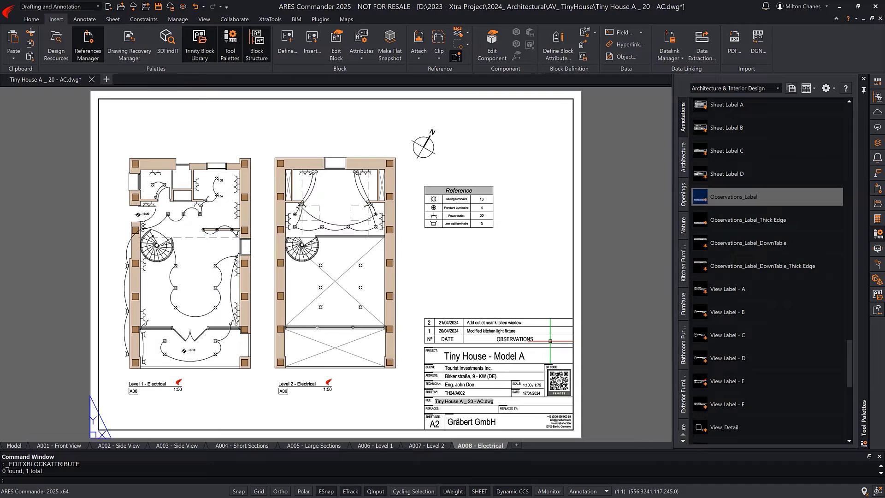
- Import a palette from file, choosing Air Conditioning.xtp
{"action": "left_click", "coordinate": [826, 88]}
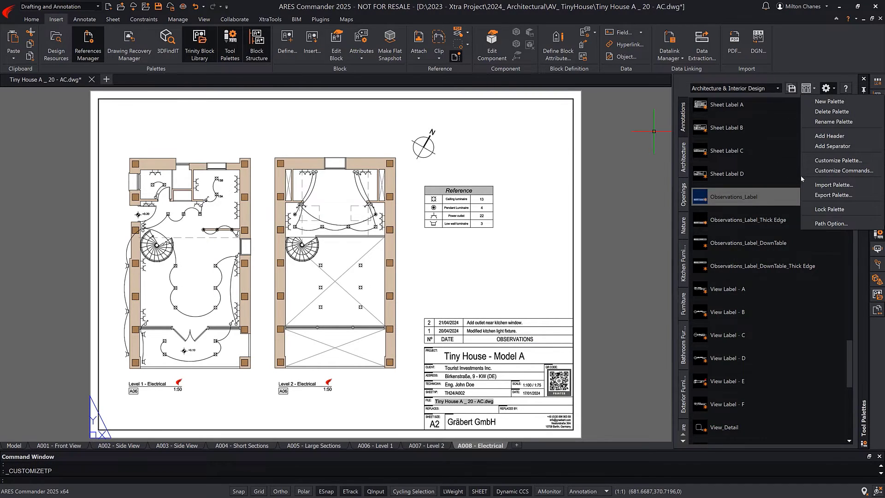
{"action": "left_click", "coordinate": [833, 185]}
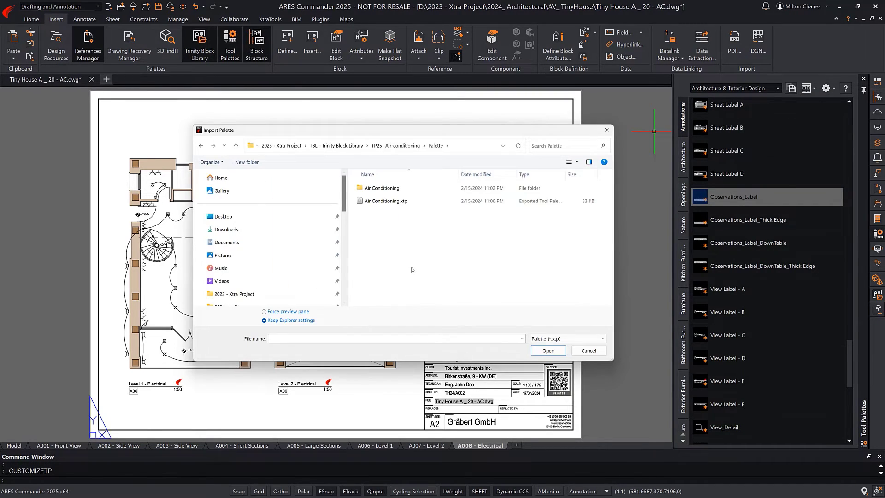
{"action": "left_click", "coordinate": [429, 202]}
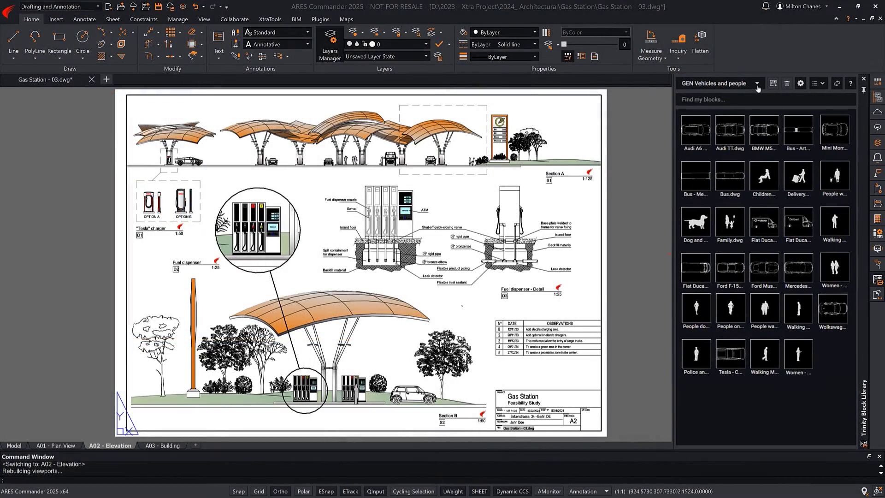
- Browse the Trinity Block Library categories, keeping GEN Vehicles and people selected
{"action": "left_click", "coordinate": [758, 84]}
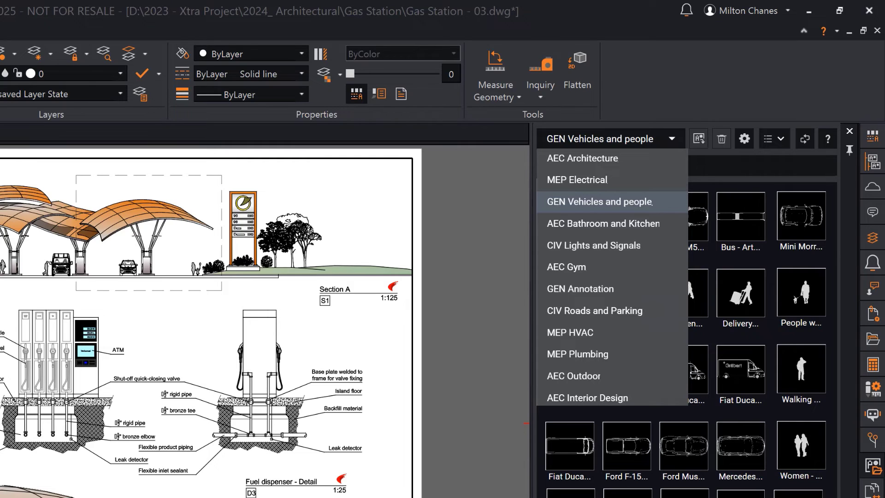
{"action": "left_click", "coordinate": [719, 169]}
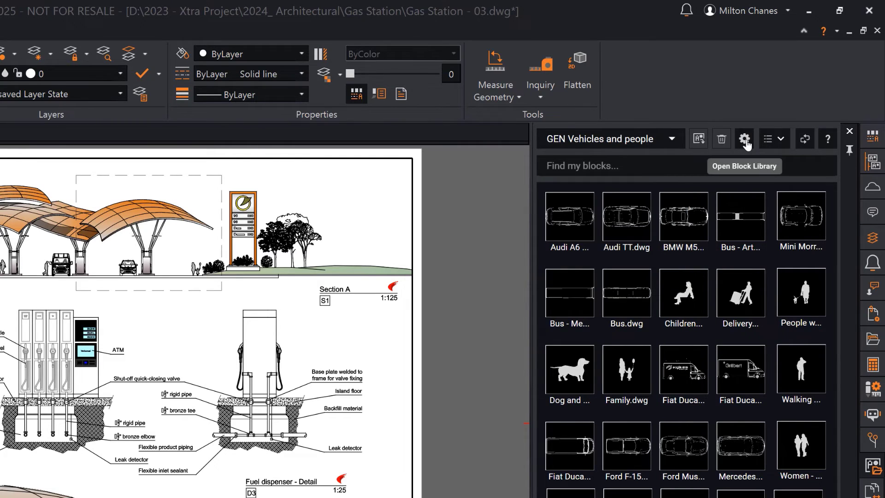
- Open the online A_ Constructive details folder and upload the drawings Gym 02 through Gym 31
{"action": "left_click", "coordinate": [746, 143]}
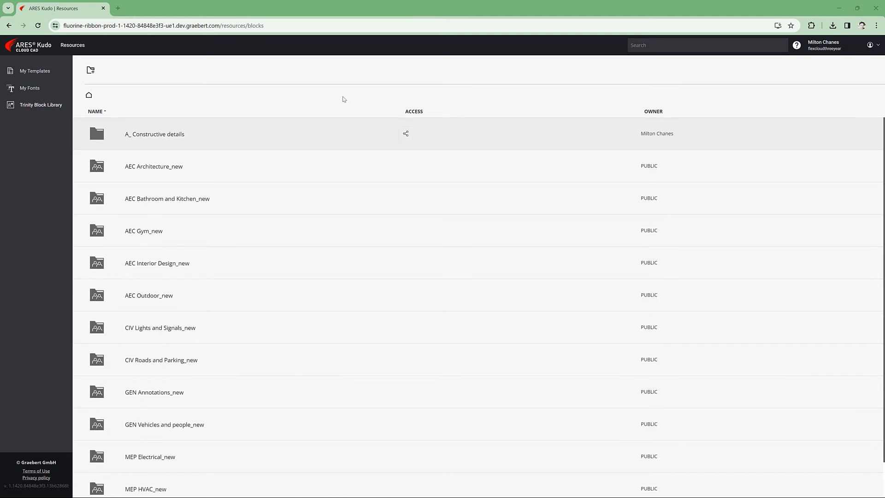
{"action": "left_click", "coordinate": [168, 135]}
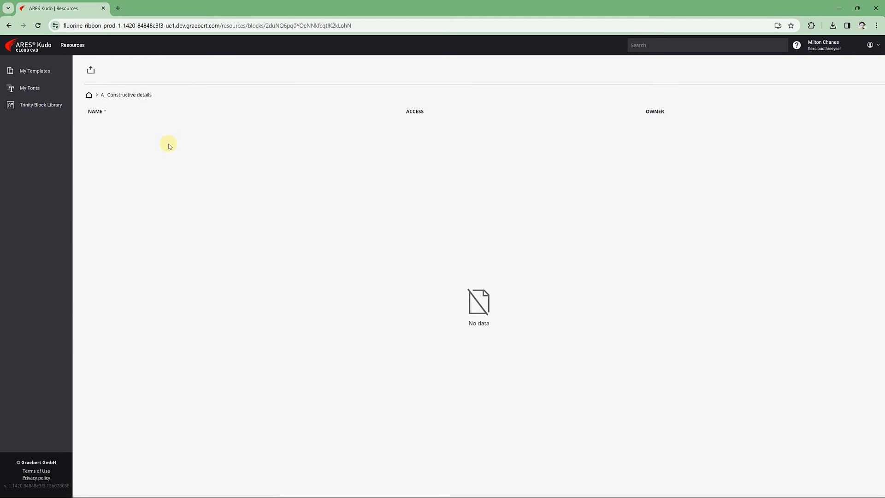
{"action": "left_click", "coordinate": [91, 69]}
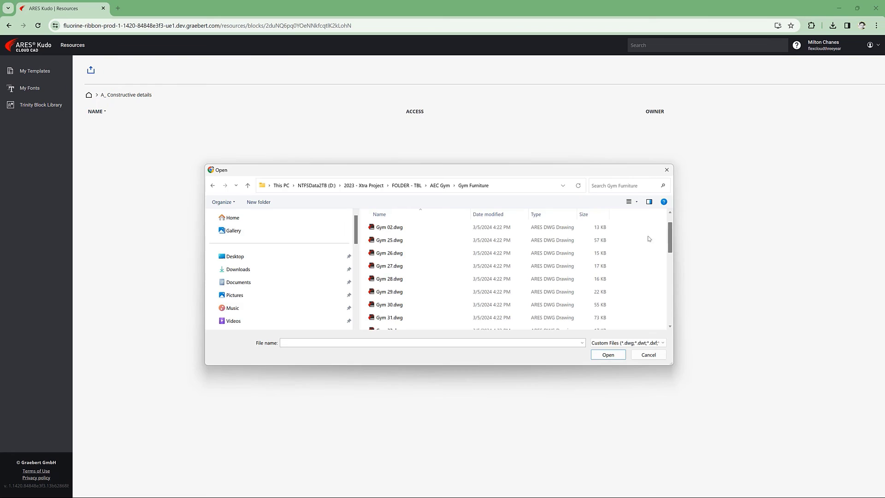
{"action": "left_click_drag", "start_coordinate": [640, 231], "coordinate": [394, 321]}
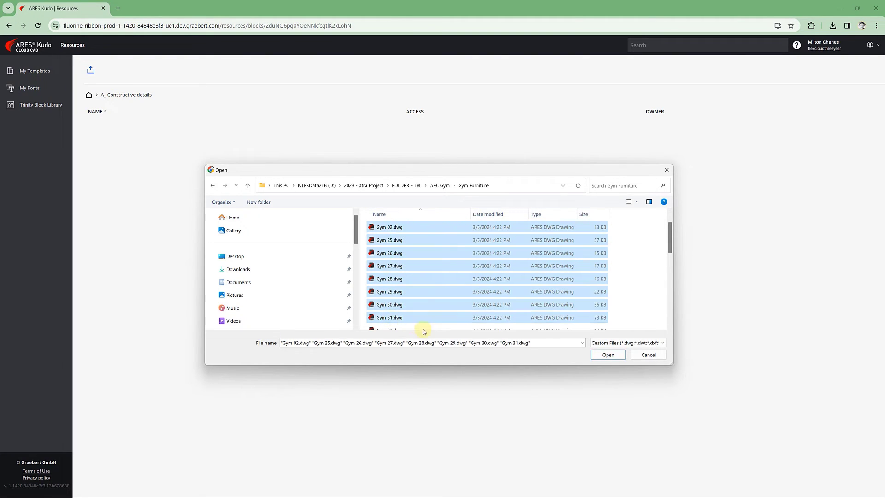
{"action": "left_click", "coordinate": [608, 355]}
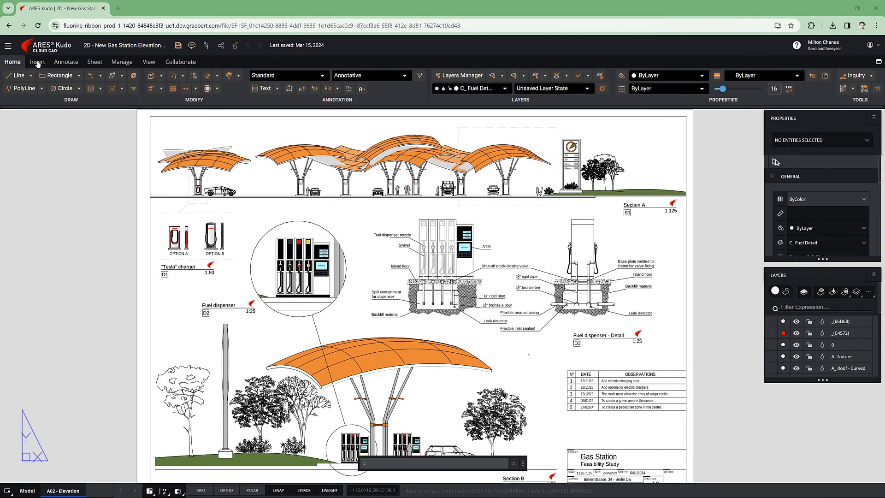
- Open Trinity Block Library in Kudo with the A_ Constructive details category showing the eight Gym blocks
{"action": "left_click", "coordinate": [38, 62]}
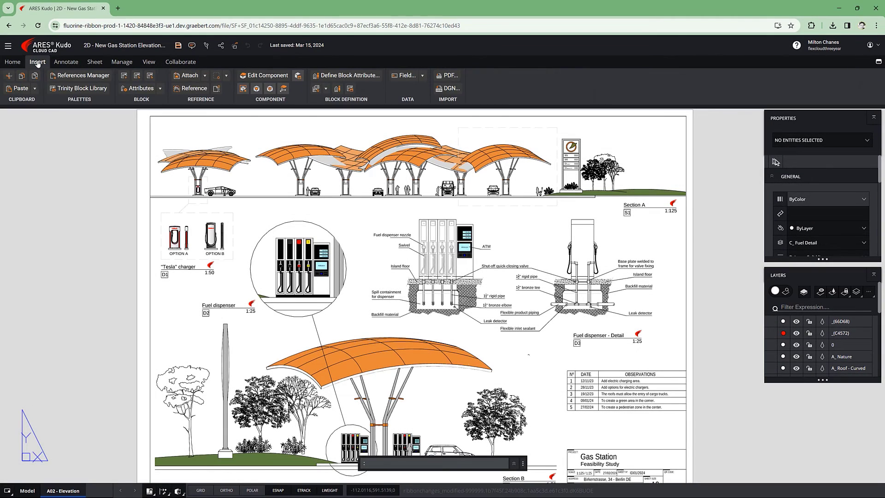
{"action": "left_click", "coordinate": [70, 90]}
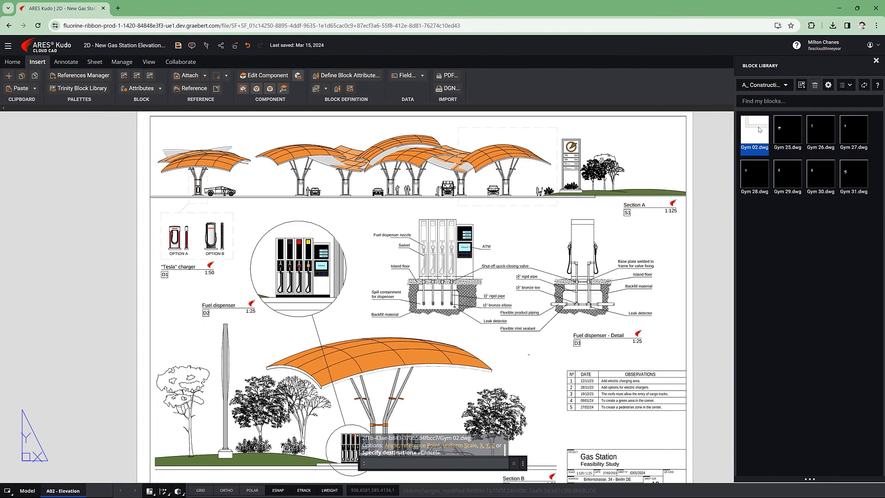
{"action": "left_click", "coordinate": [786, 85]}
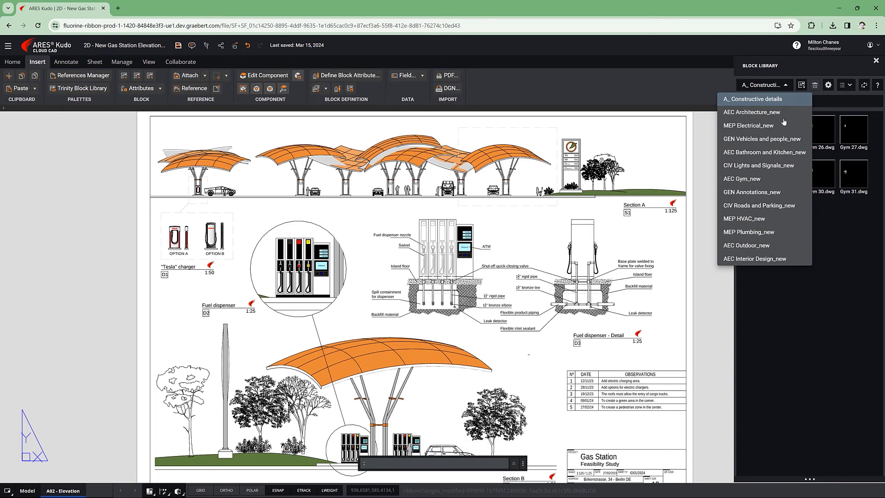
{"action": "left_click", "coordinate": [754, 131]}
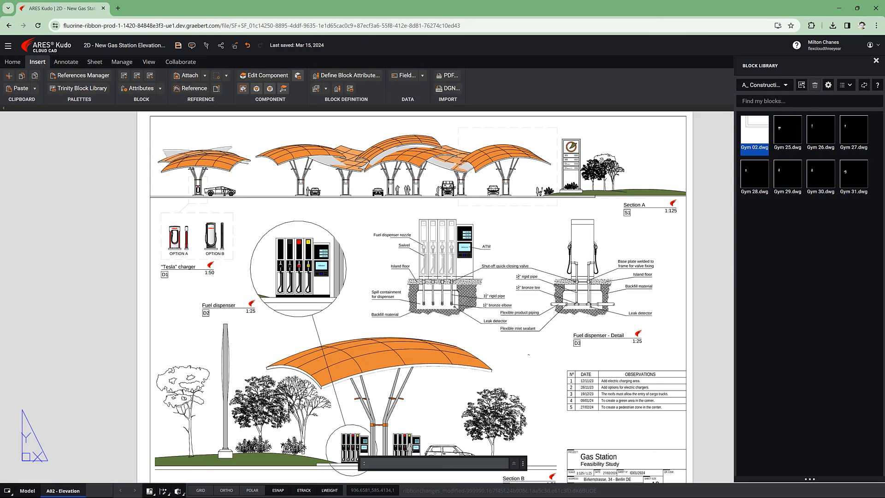